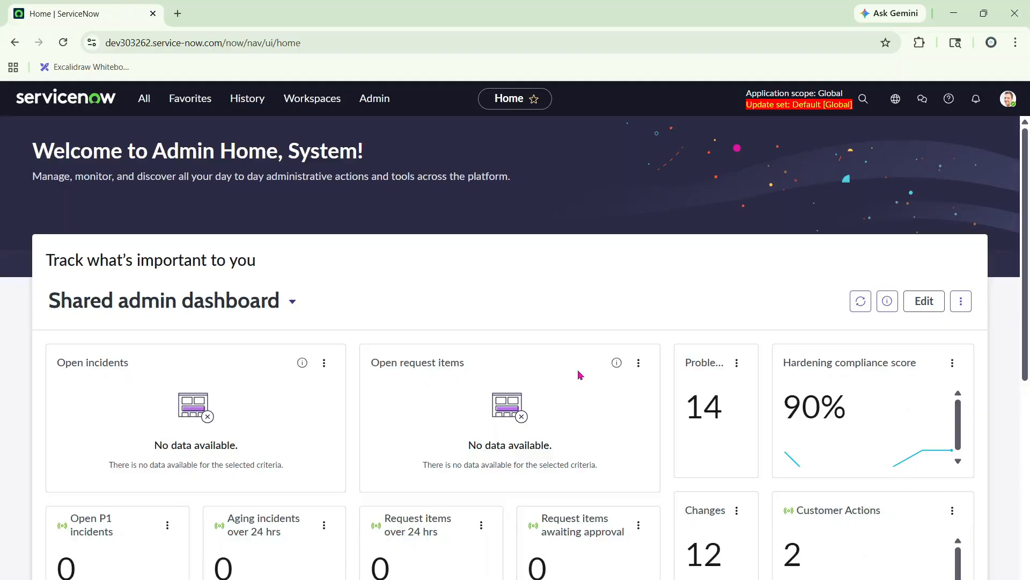
Step: Open the incident list with incident.list and start a new incident record
left_click(144, 98)
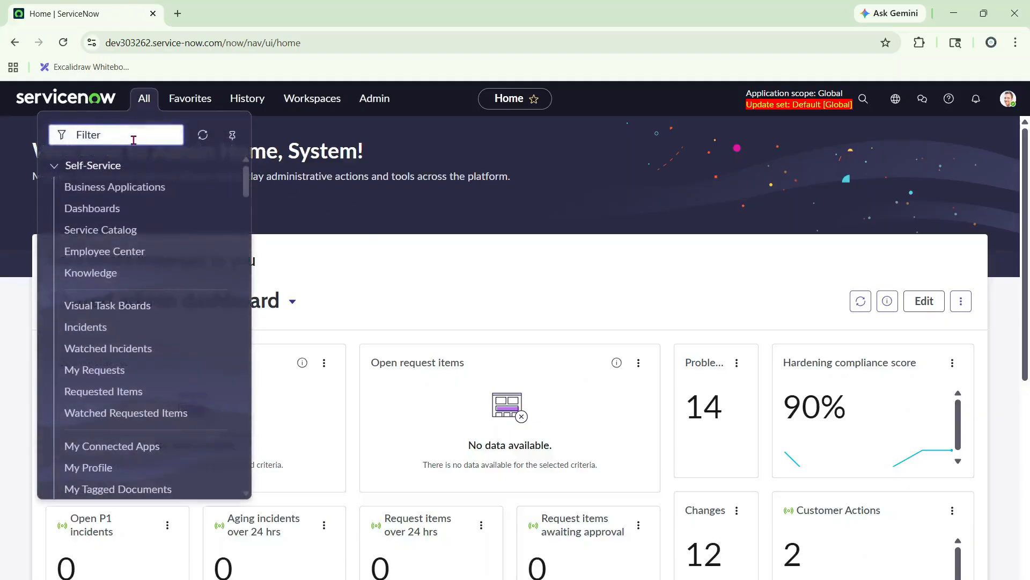
type("incidee")
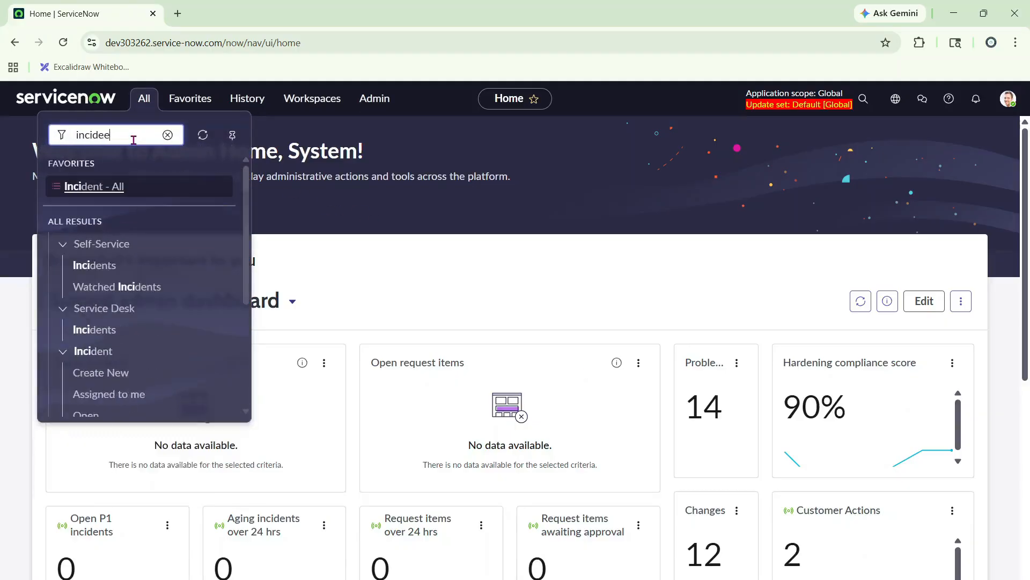
key("BackSpace")
type("nt.list")
key("Return")
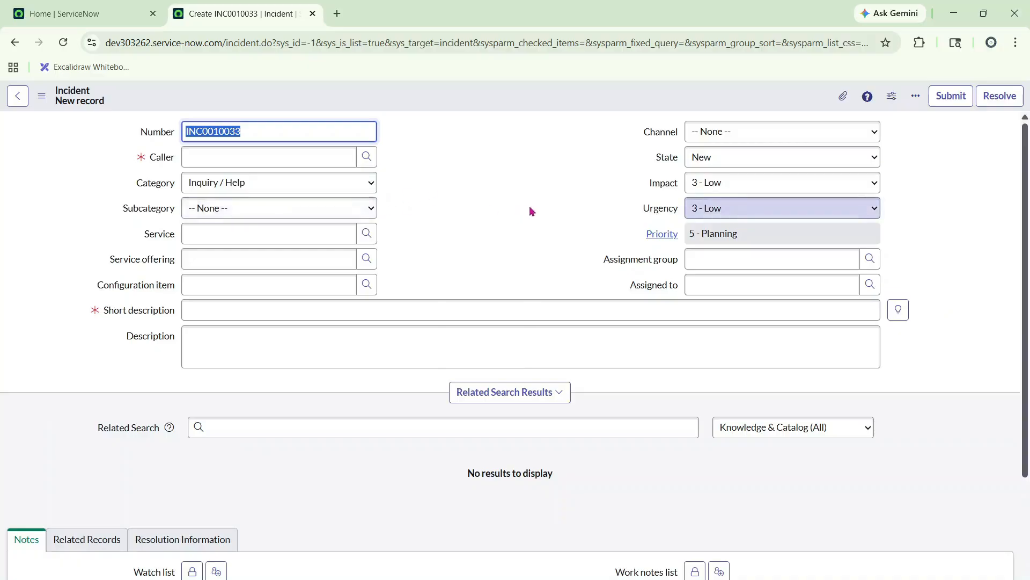
left_click(562, 201)
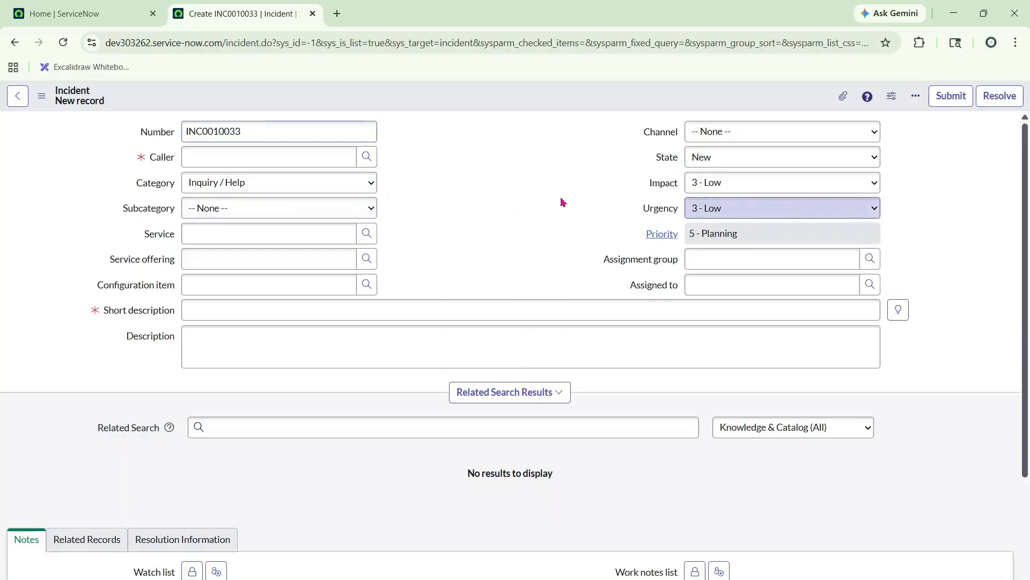
Step: Set the new incident's category to Software and its subcategory to Operating System
left_click(235, 159)
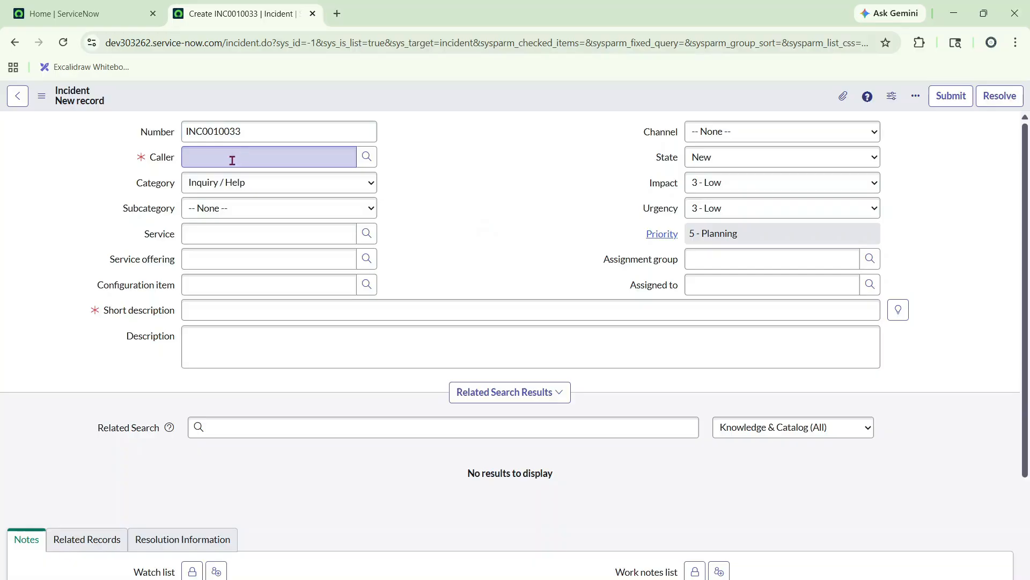
left_click(212, 186)
left_click(234, 239)
left_click(283, 209)
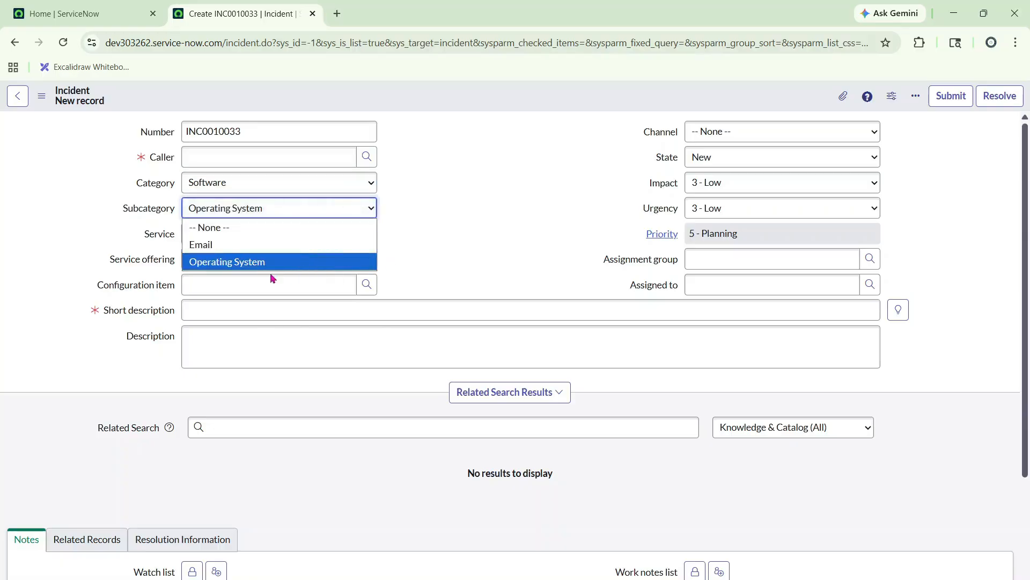
left_click(259, 263)
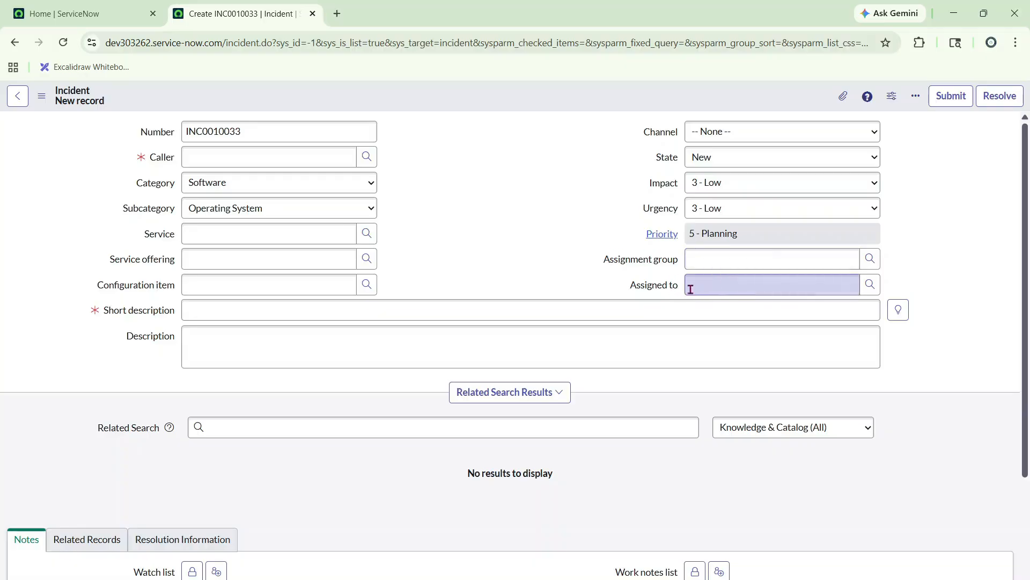
left_click_drag(601, 262, 676, 270)
left_click(612, 251)
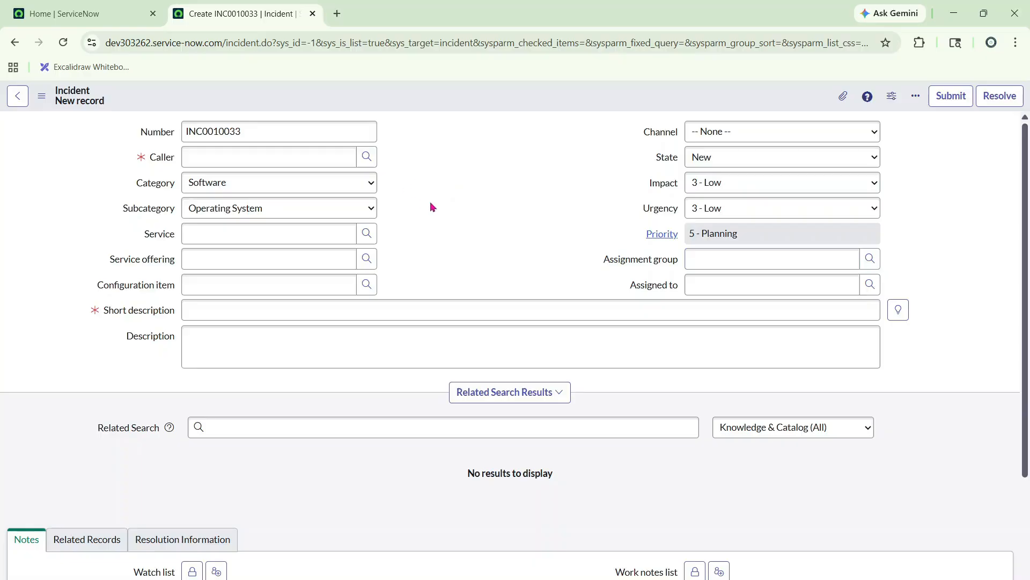
Step: Set the incident's category to Inquiry / Help and subcategory to Antivirus, and check the assignment group choices without selecting one
left_click(317, 183)
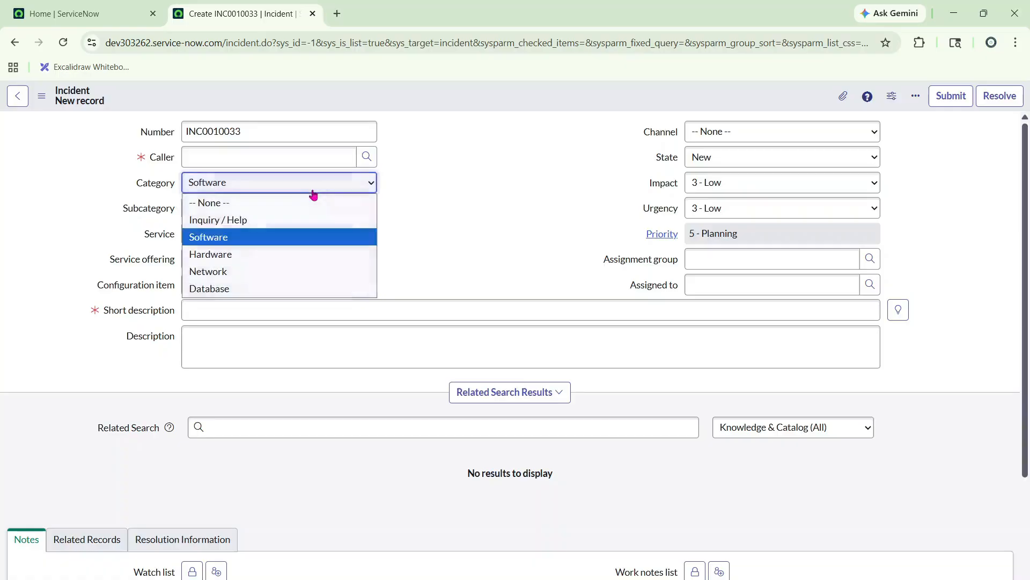
left_click(271, 221)
left_click(242, 208)
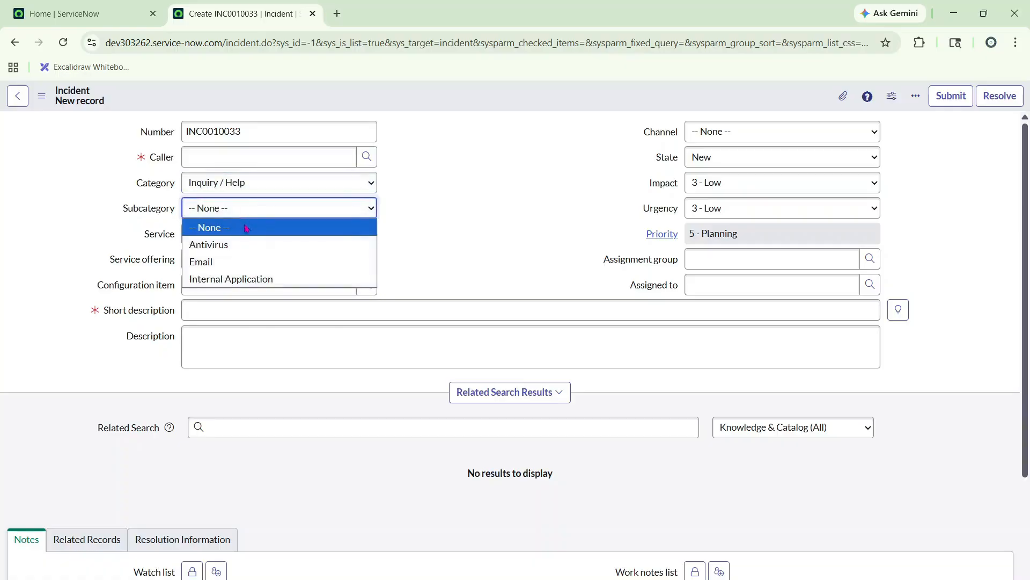
left_click(239, 245)
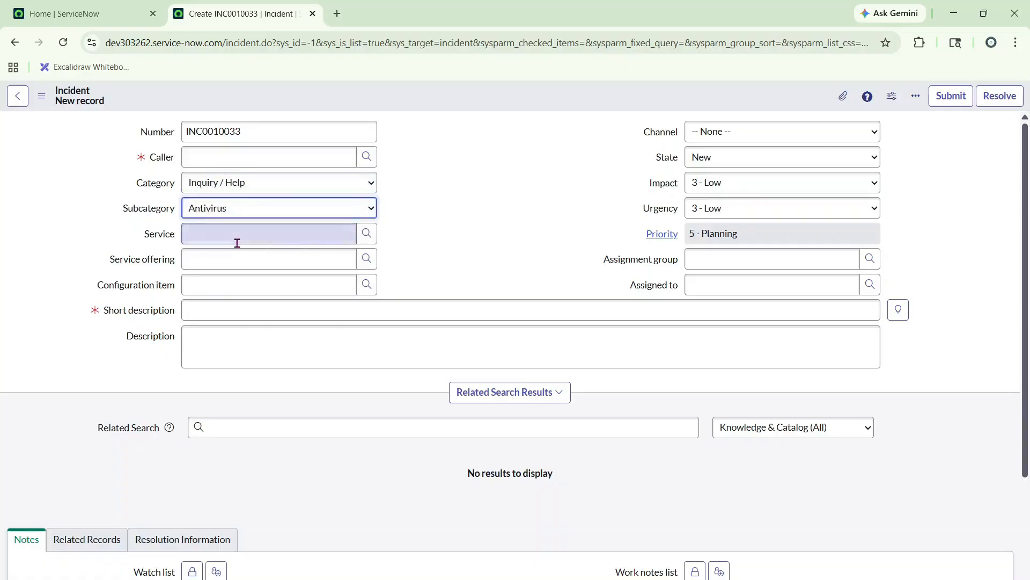
left_click(696, 262)
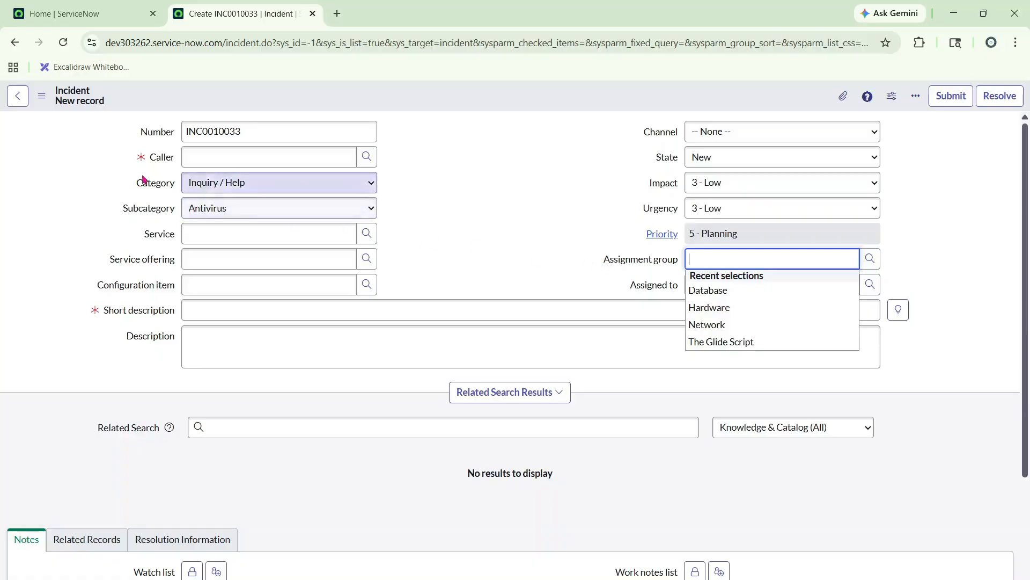
left_click(476, 227)
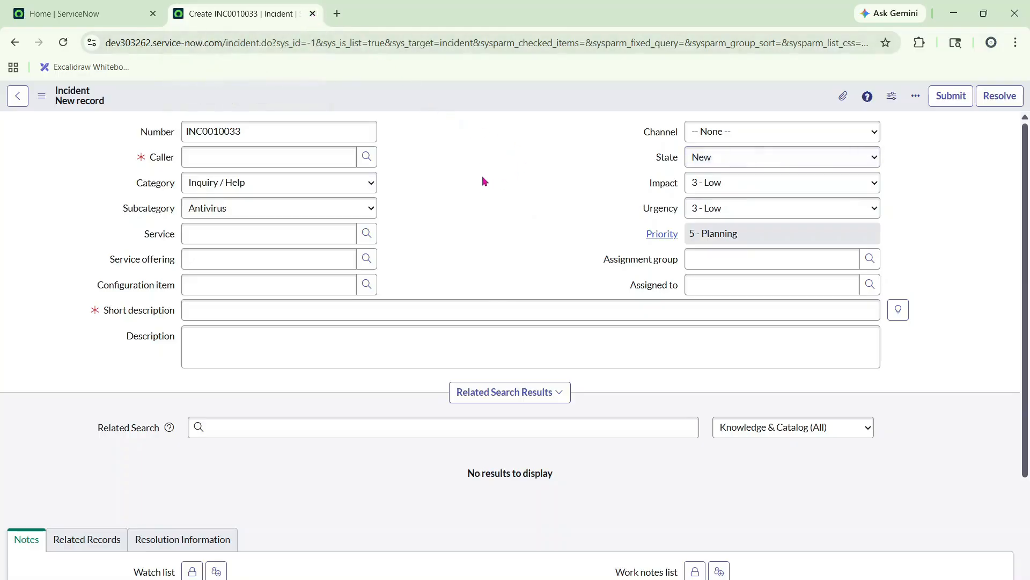
Step: Find the assignment modules from the home page and open Assignment Lookup Rules and Assignment in separate browser tabs
key("ctrl+shift+Tab")
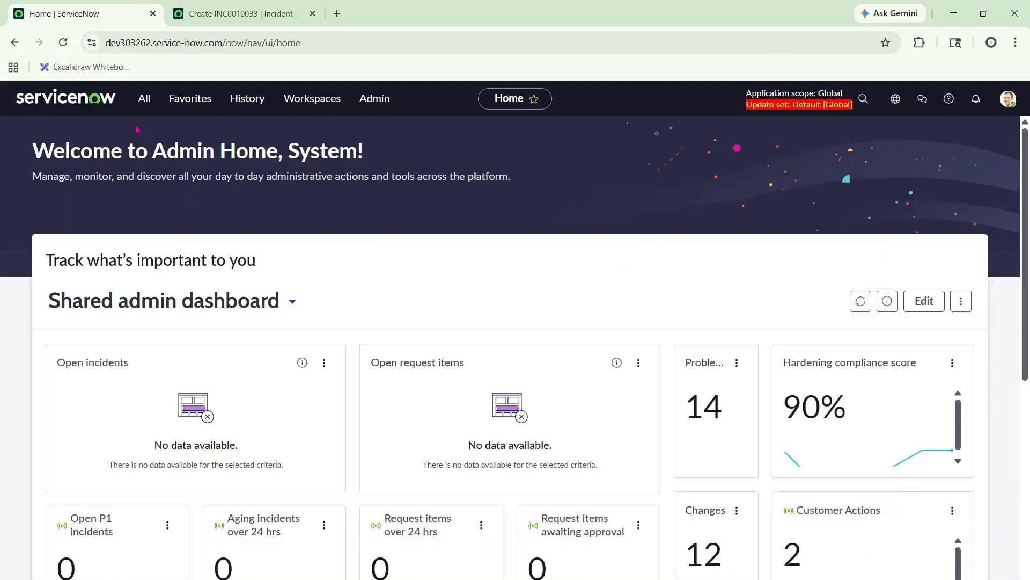
left_click(143, 106)
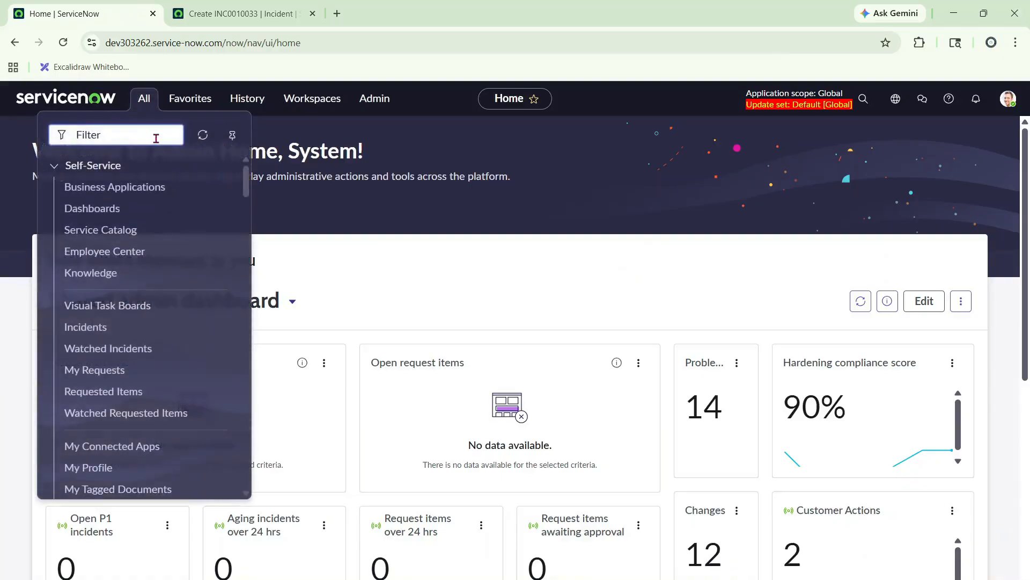
type("assignme")
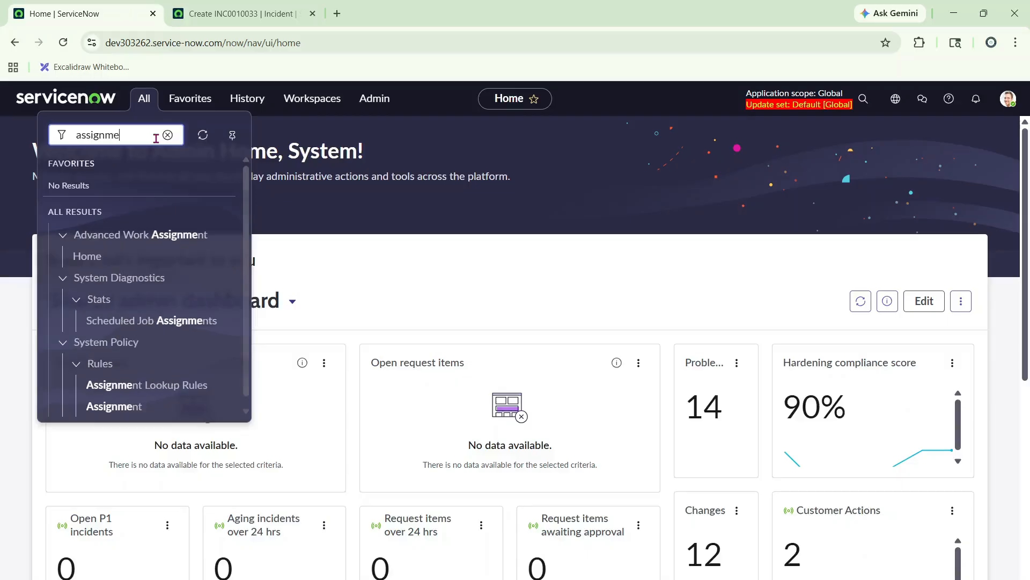
type("nt")
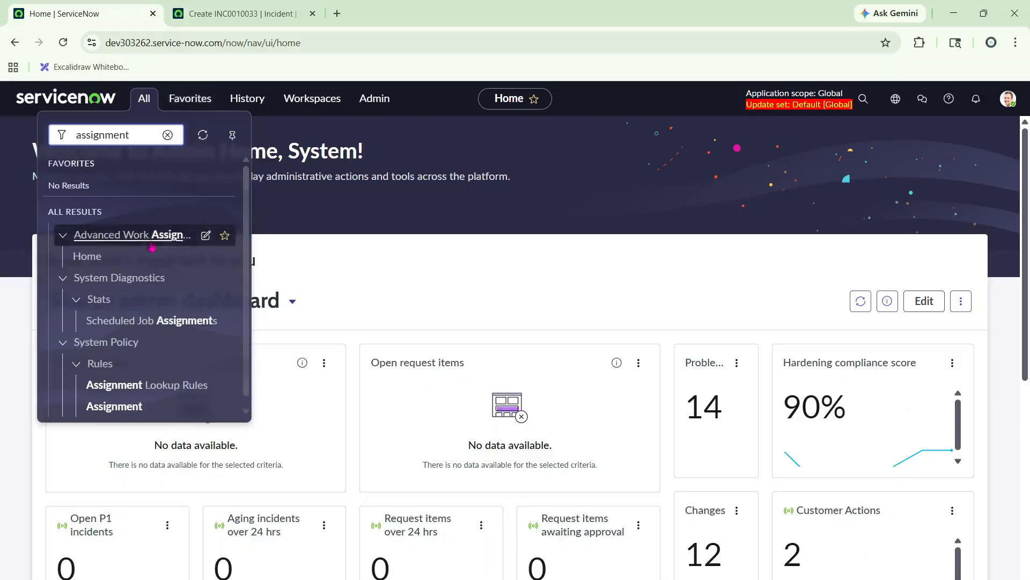
scroll(151, 247, "down", 1)
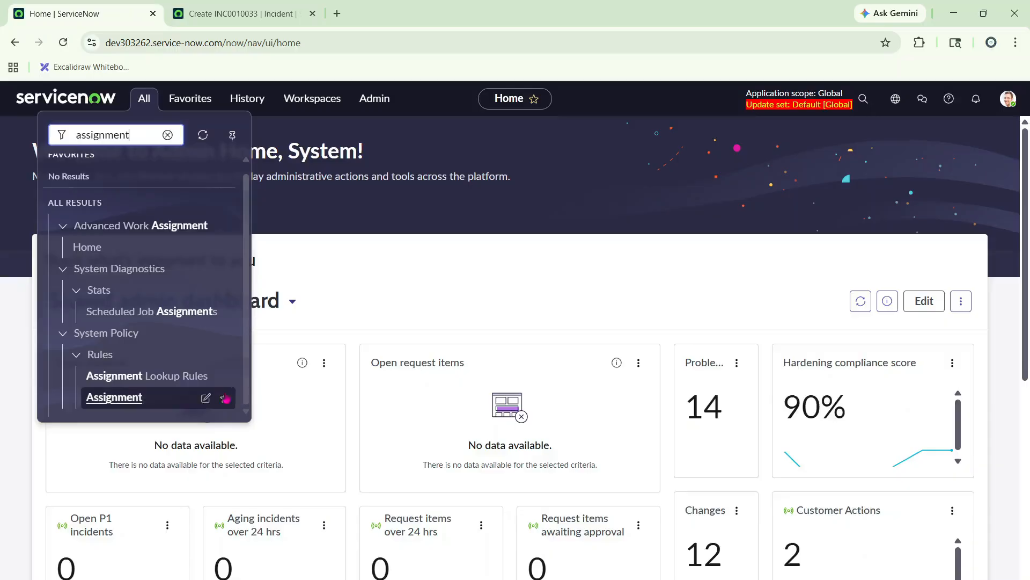
left_click(152, 378, "ctrl")
left_click(134, 397, "ctrl")
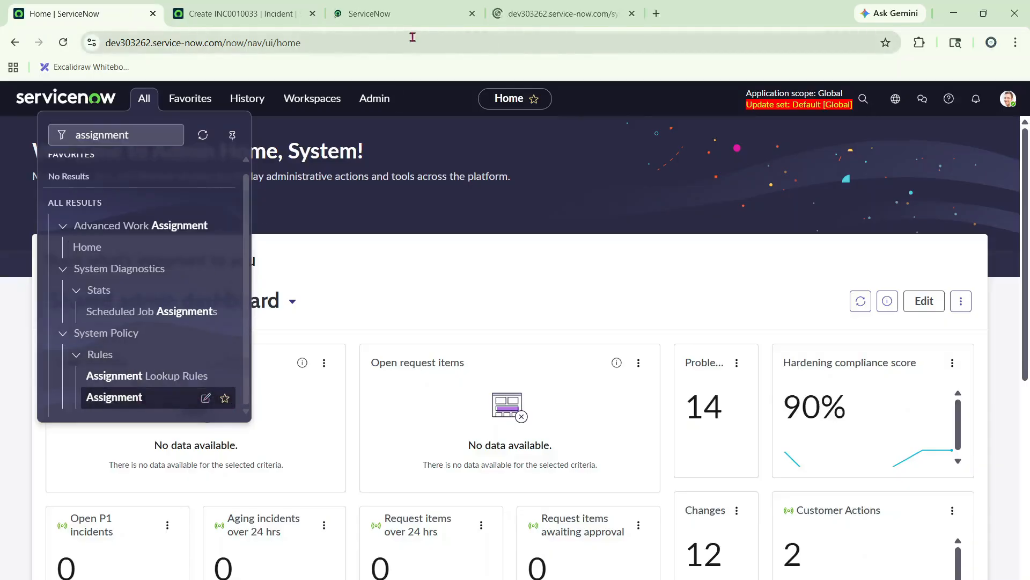
Step: Review the Assignment Data Lookups and Assignment Rules lists, and start a new assignment data lookup record
left_click(403, 13)
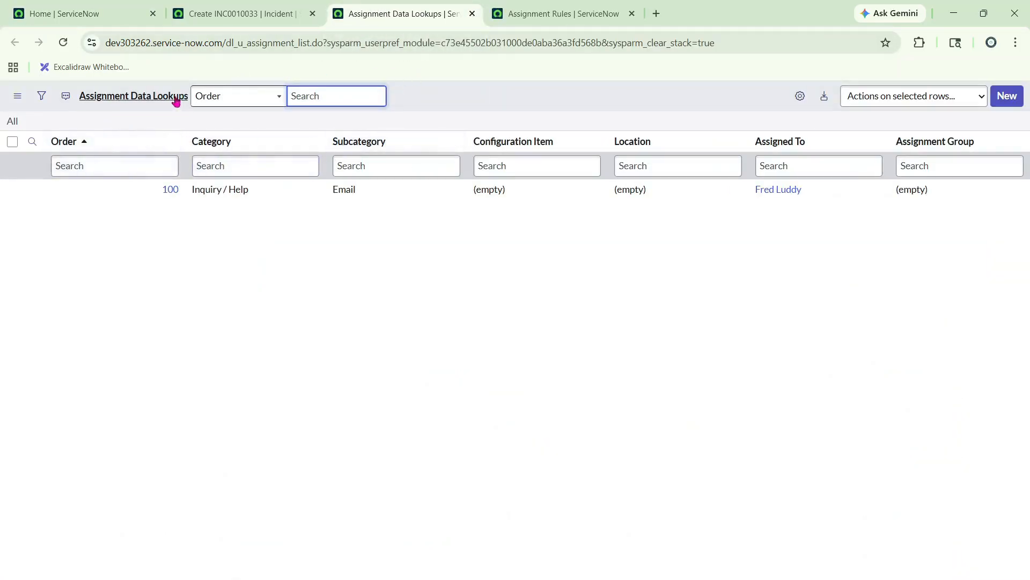
left_click(564, 15)
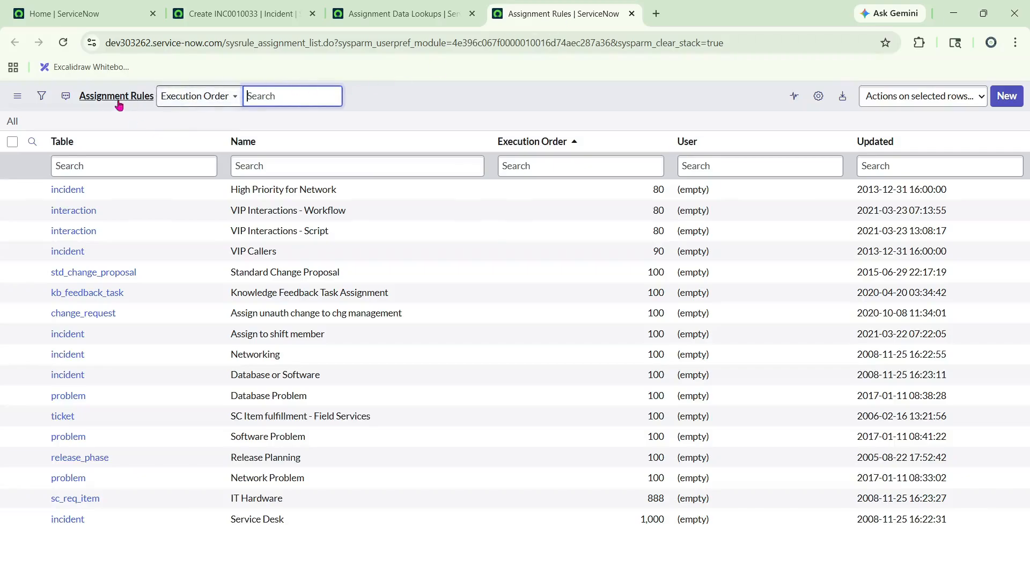
left_click(384, 17)
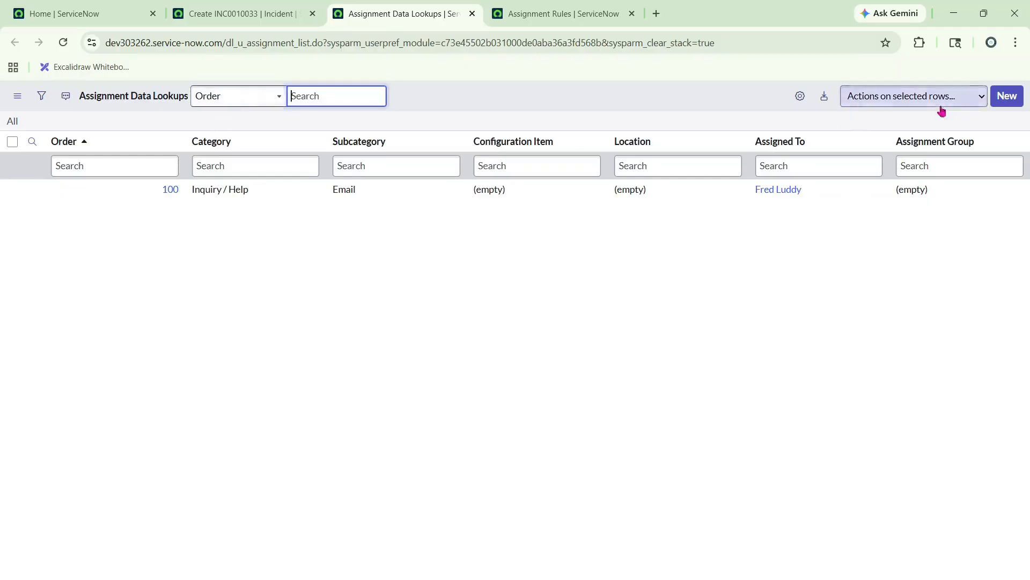
left_click(1007, 96)
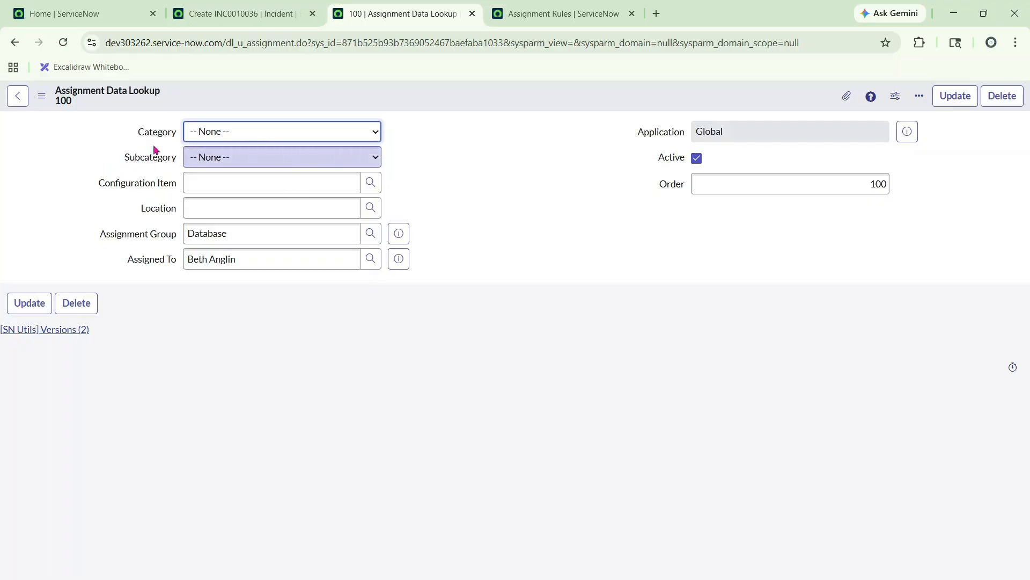
Step: Set the assignment data lookup's category to Hardware and look through its subcategory choices
left_click(226, 136)
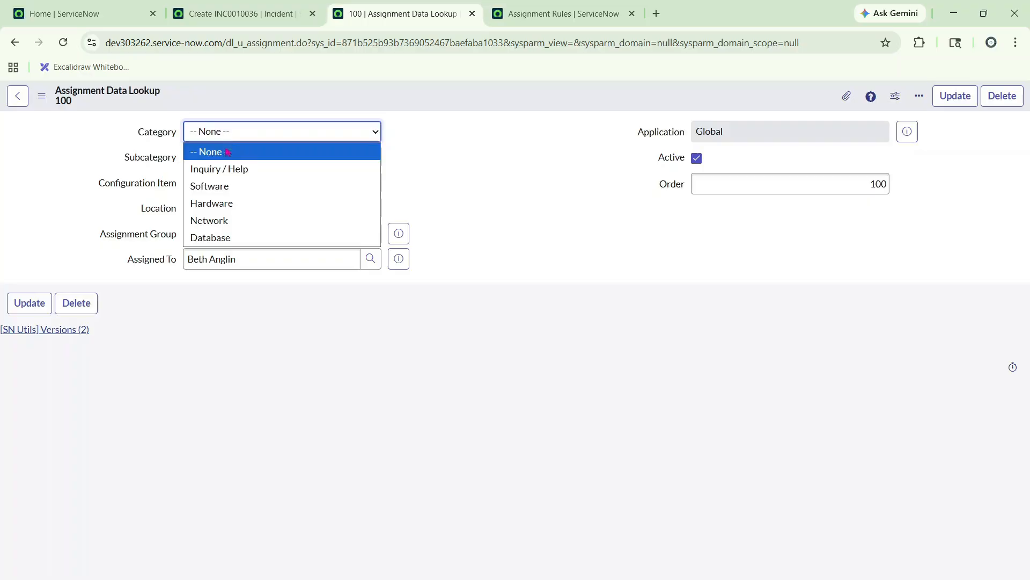
left_click(228, 203)
left_click(213, 162)
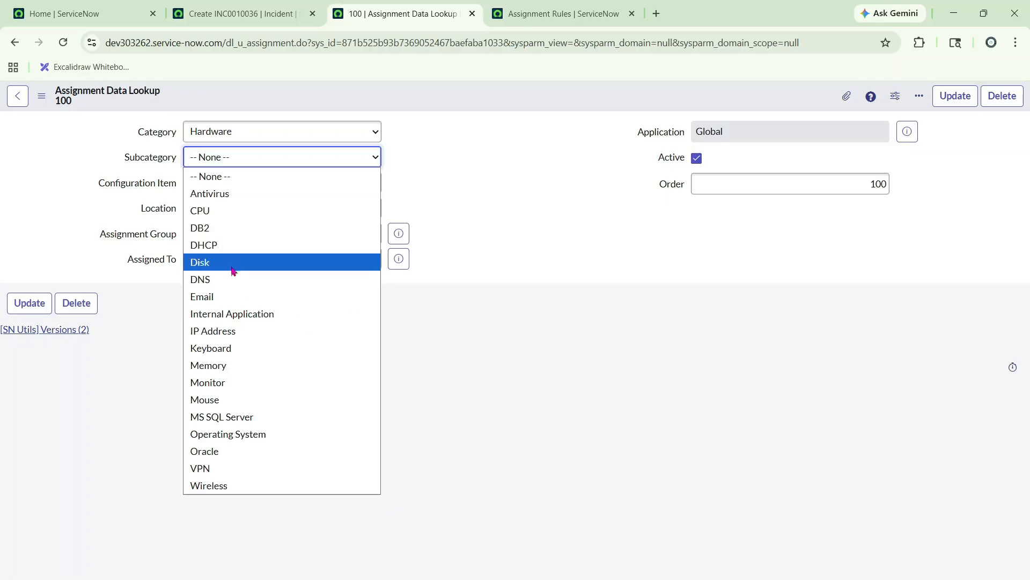
Step: Set the category of the open new incident to Hardware and check which subcategories it offers
left_click(279, 5)
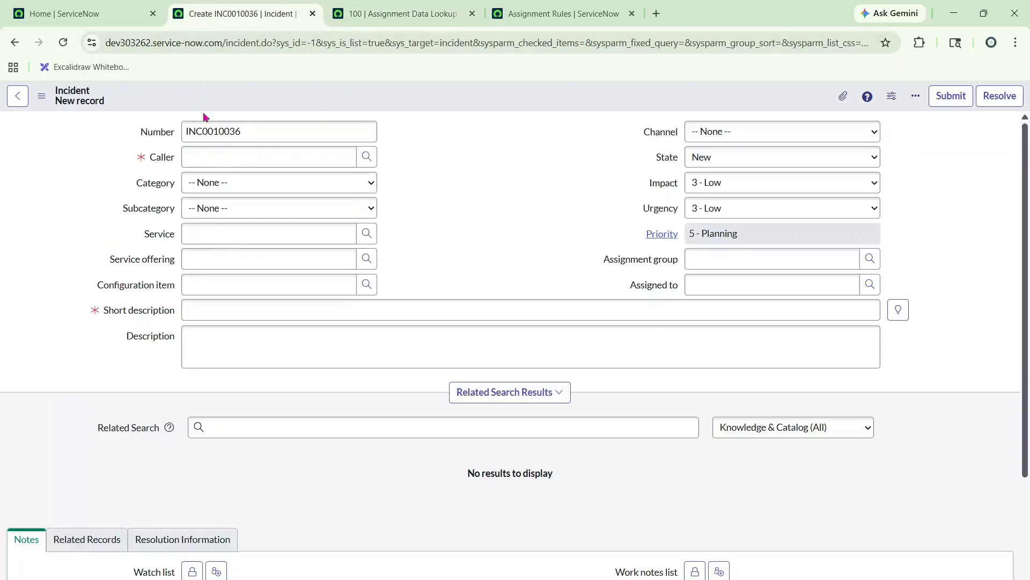
left_click(225, 183)
left_click(228, 253)
left_click(226, 208)
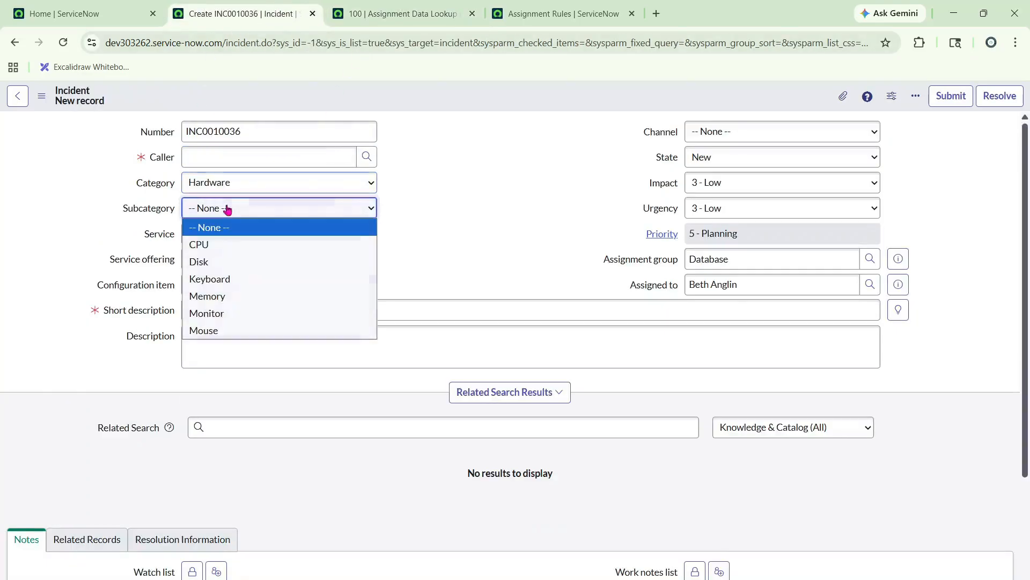
Step: Return to the assignment data lookup record and set its subcategory to Monitor
left_click(402, 16)
left_click(227, 158)
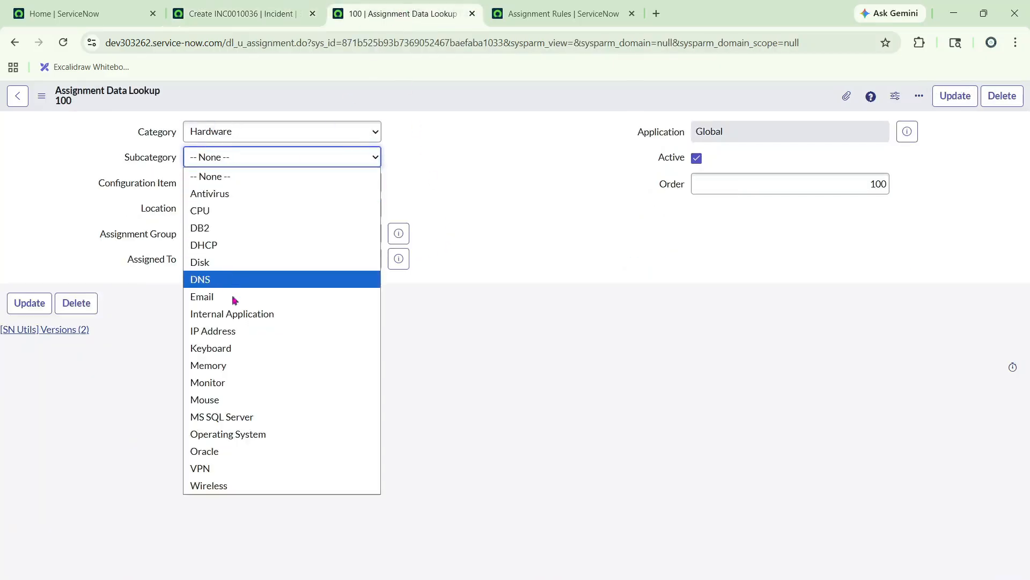
left_click(225, 382)
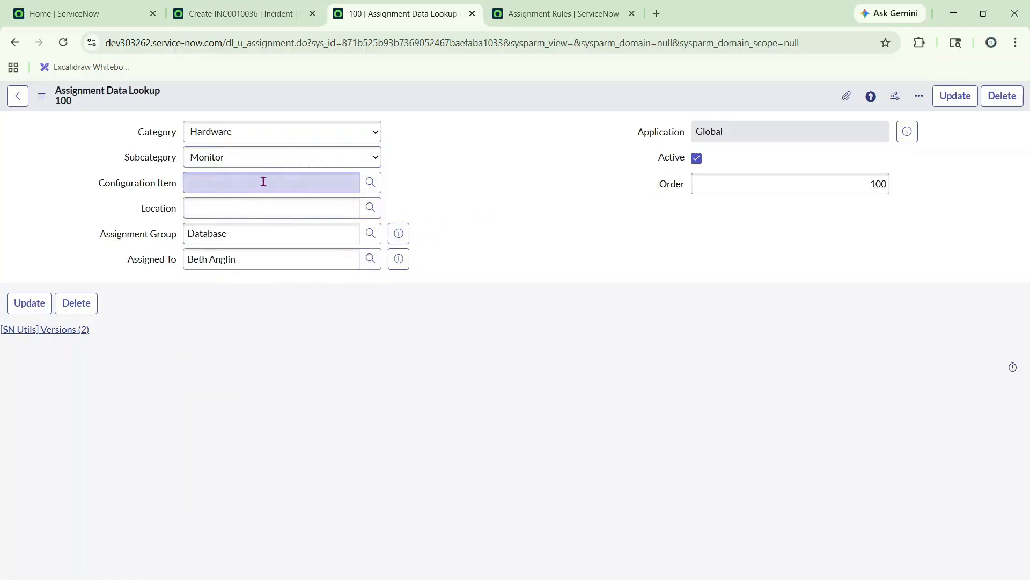
Step: Browse the configuration items available for the lookup record and close the list without choosing one
left_click(370, 182)
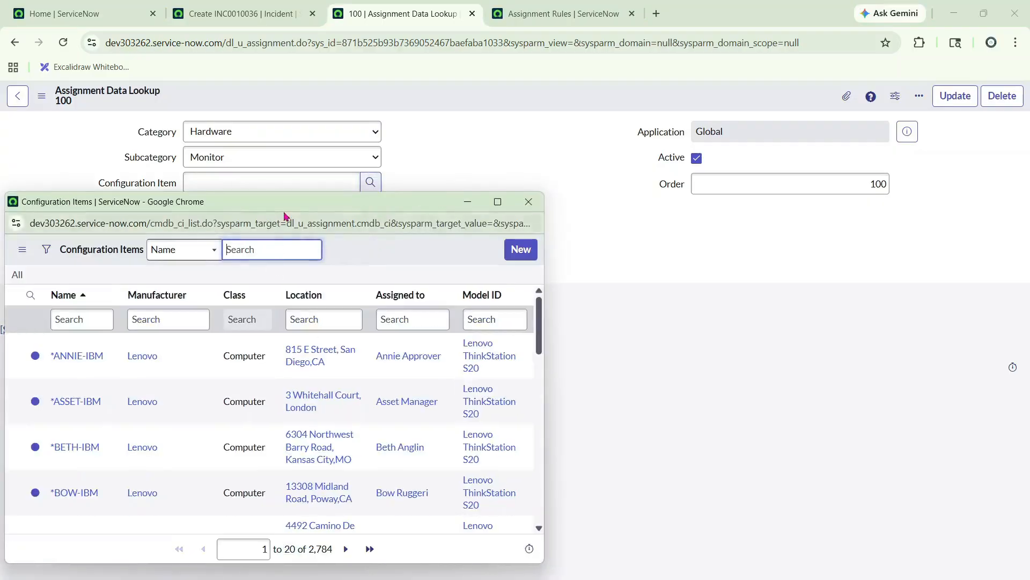
left_click_drag(281, 207, 490, 183)
scroll(299, 378, "down", 7)
scroll(298, 425, "up", 1)
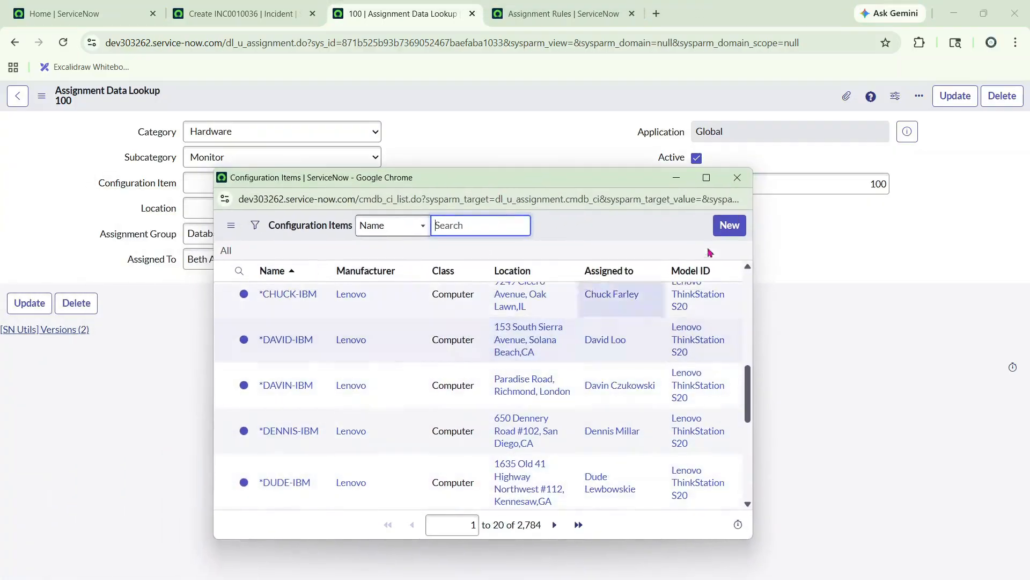
left_click(737, 178)
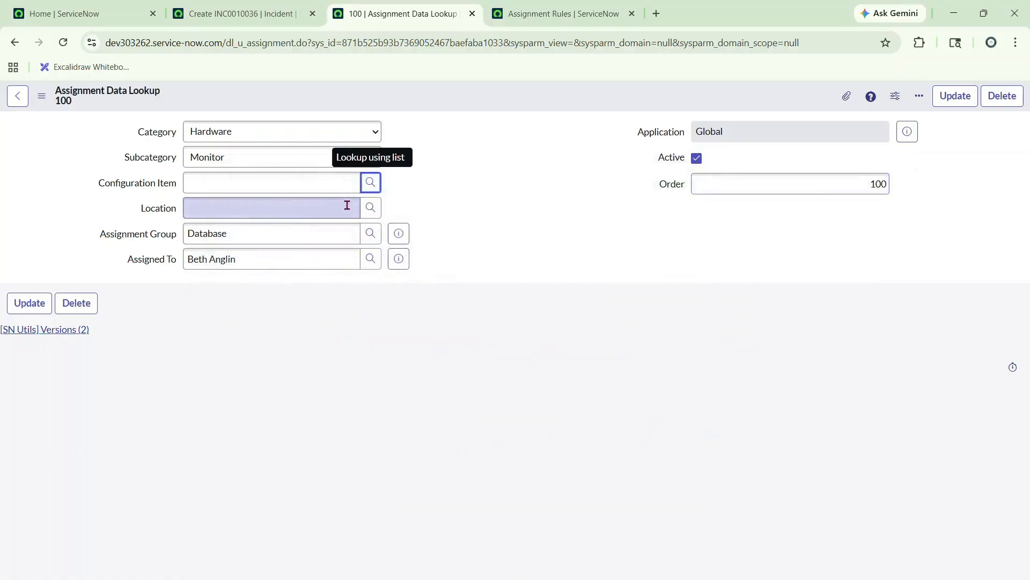
Step: Examine the locations available for the lookup record and the table name in the list's address, and close the list
left_click(370, 208)
left_click_drag(365, 212, 454, 186)
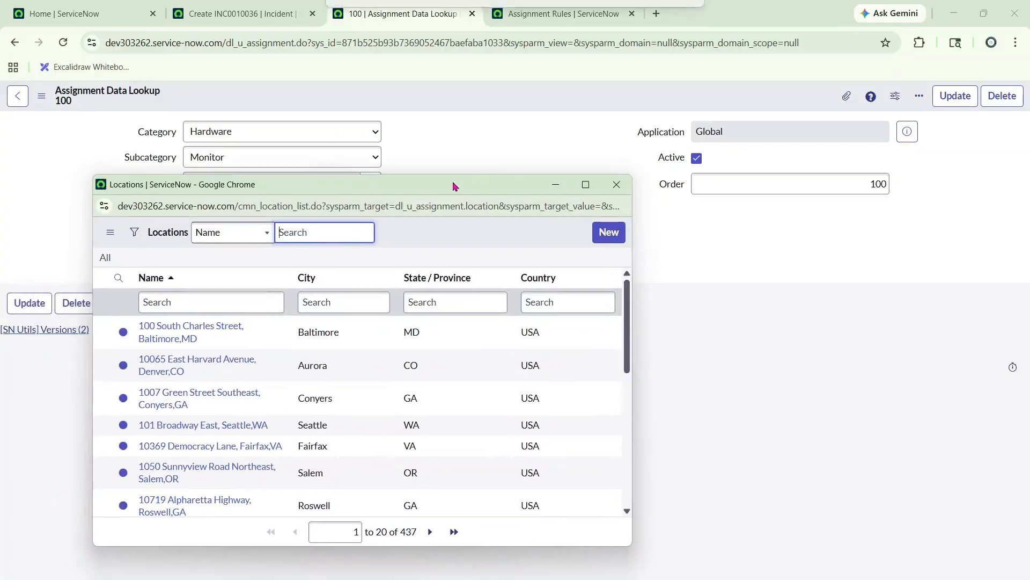
left_click_drag(239, 207, 299, 207)
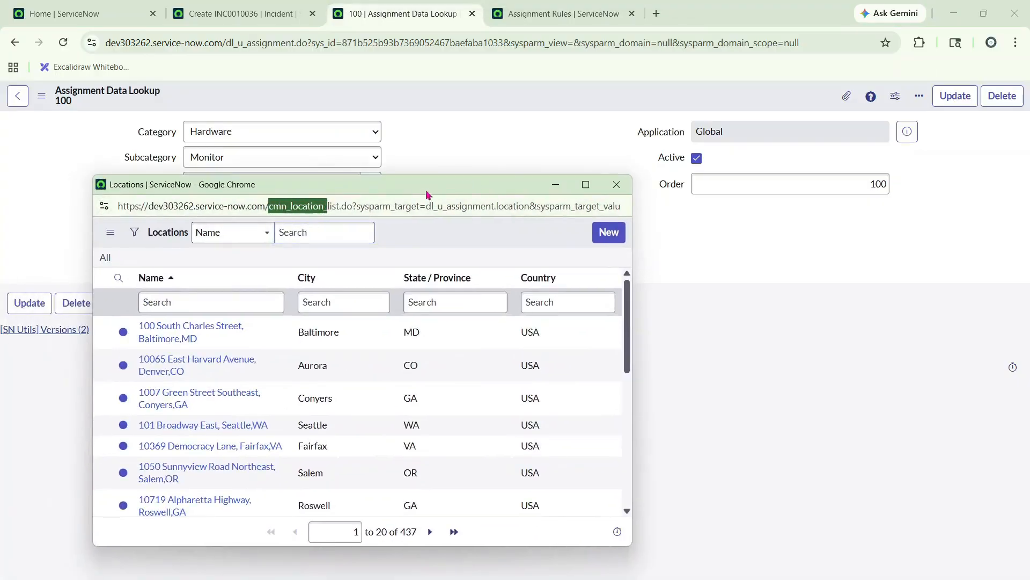
left_click(612, 185)
Step: Set the assignment group of the assignment data lookup record to Hardware
left_click(225, 235)
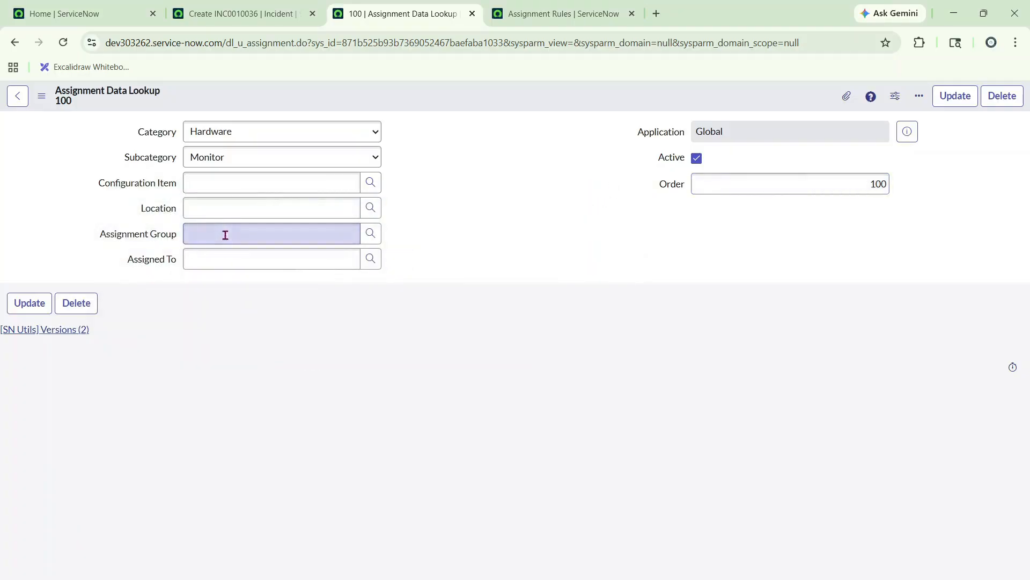
left_click(359, 235)
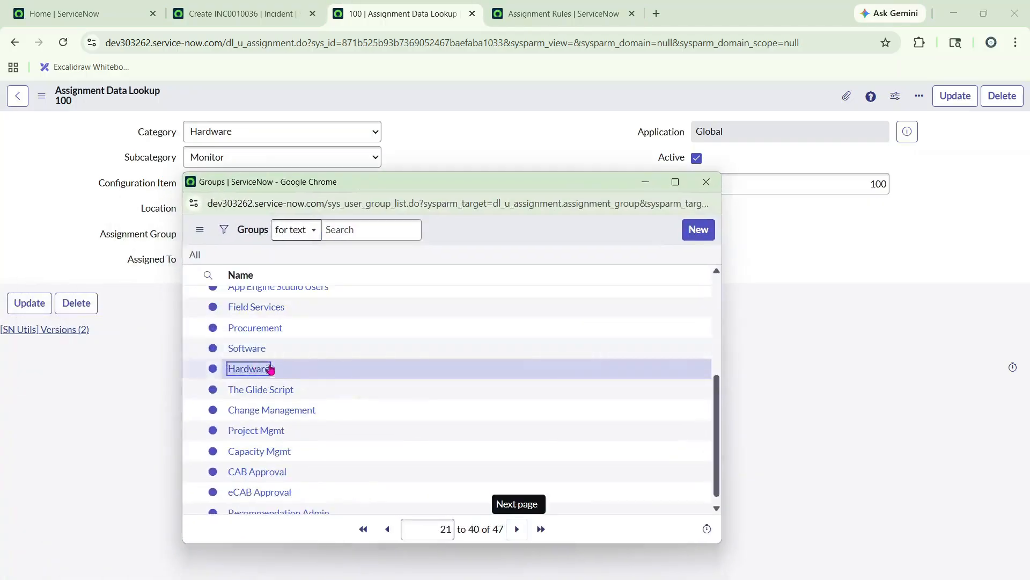
left_click(270, 368)
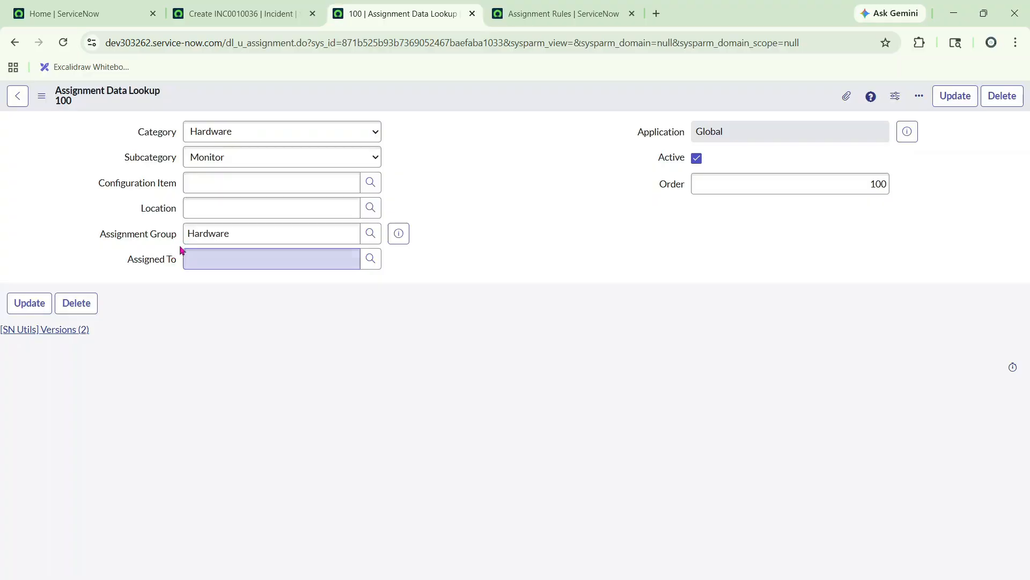
Step: Open the Hardware group's record, examine its group members, and return to the assignment data lookup record
left_click(398, 236)
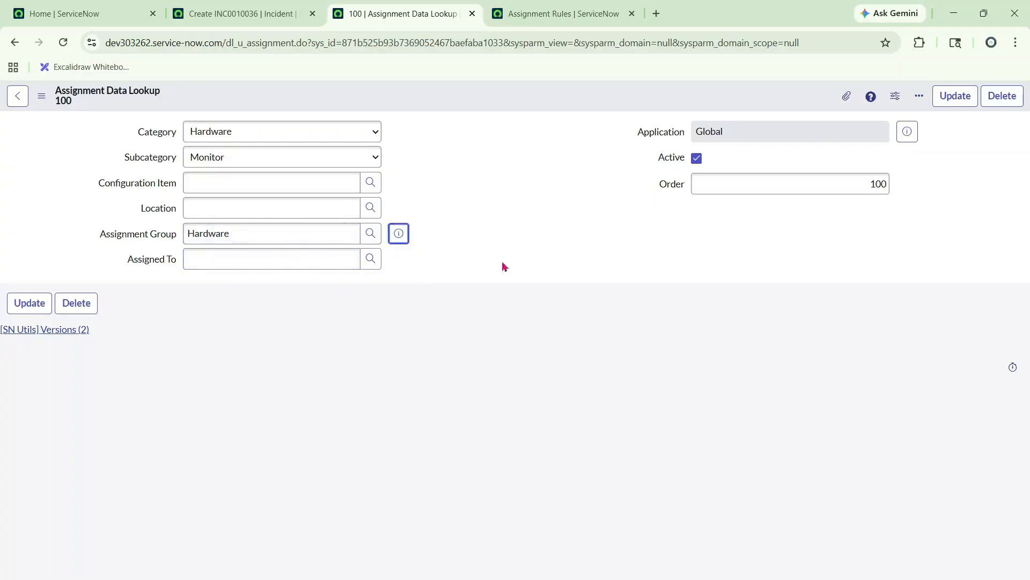
left_click(574, 267)
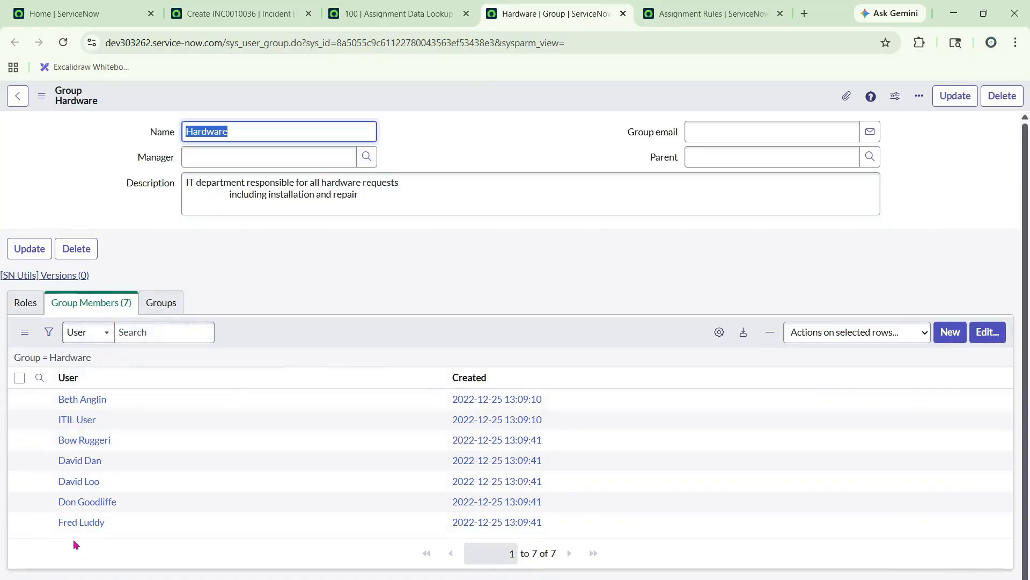
left_click(365, 5)
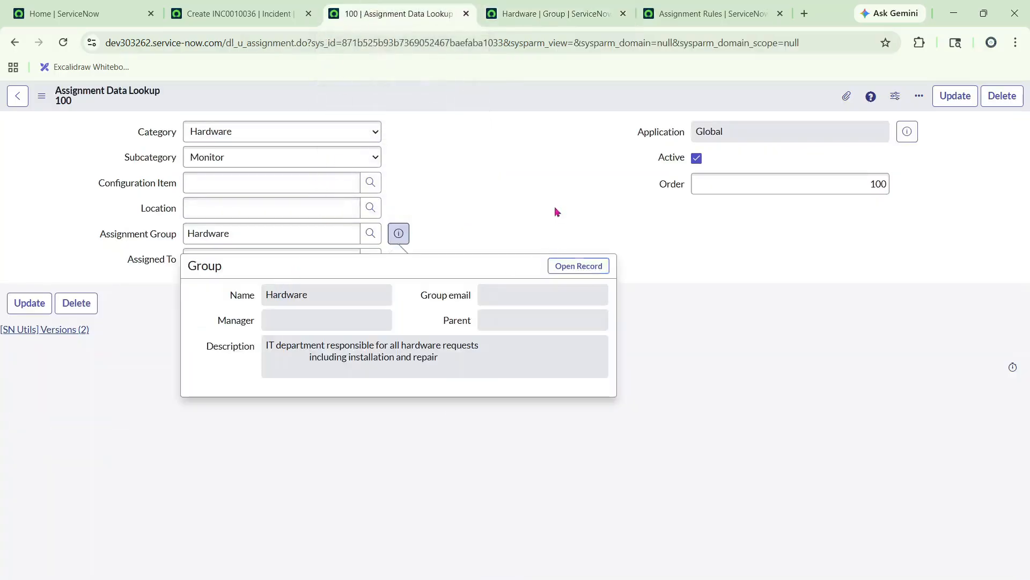
Step: Assign the lookup record to the last member listed in the Hardware group and save the record
left_click(236, 259)
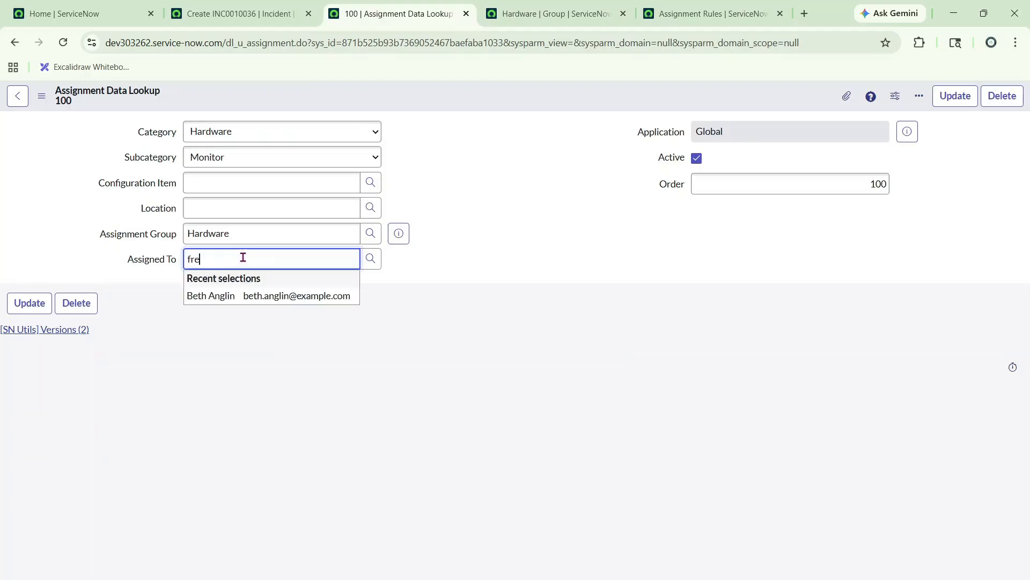
left_click(248, 314)
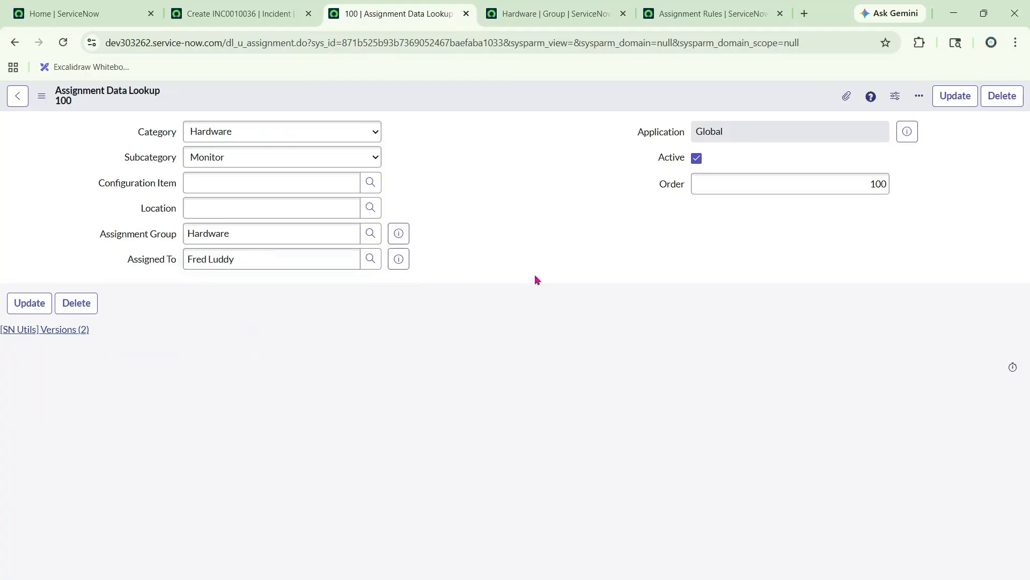
right_click(497, 93)
left_click(502, 101)
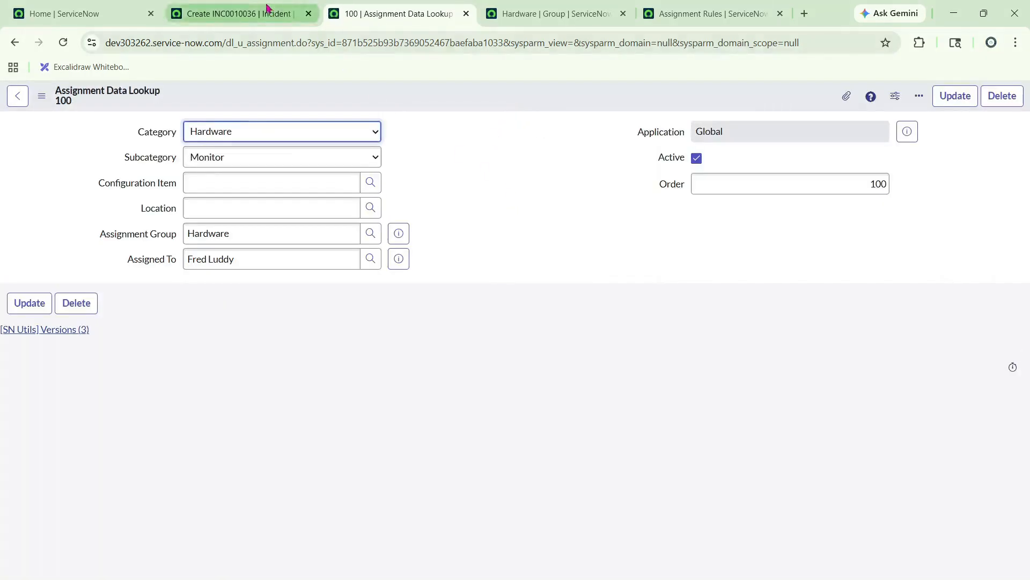
Step: Reload the new incident form, discarding its unsaved changes, and fill in the caller's name
left_click(265, 12)
left_click(63, 45)
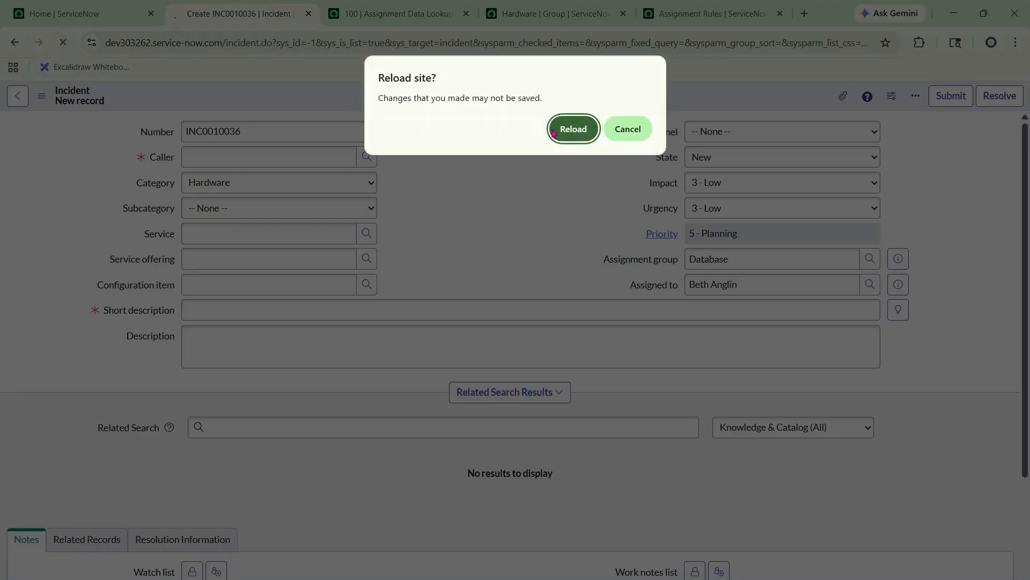
left_click(569, 127)
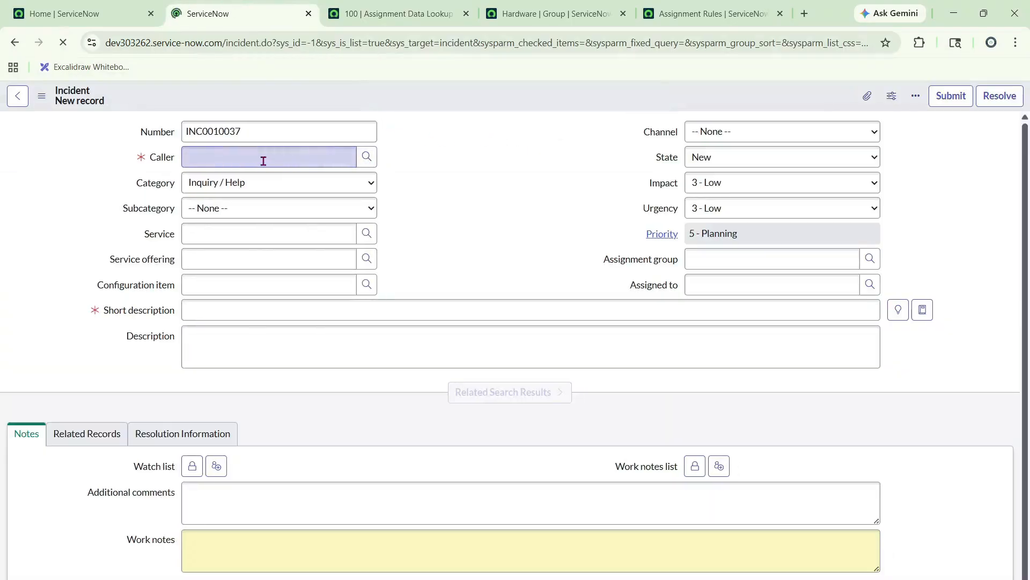
left_click(231, 153)
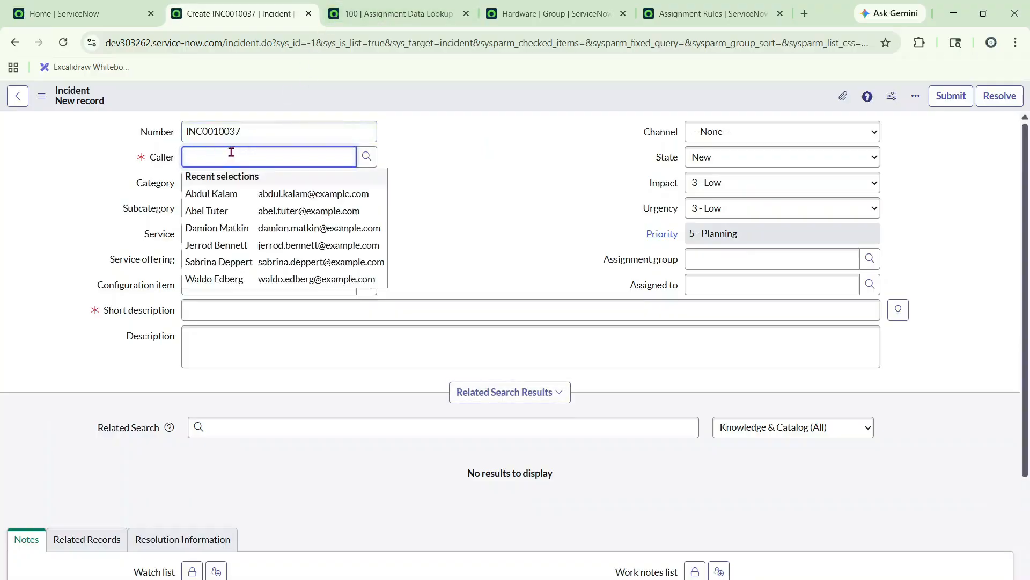
type("a")
left_click(224, 193)
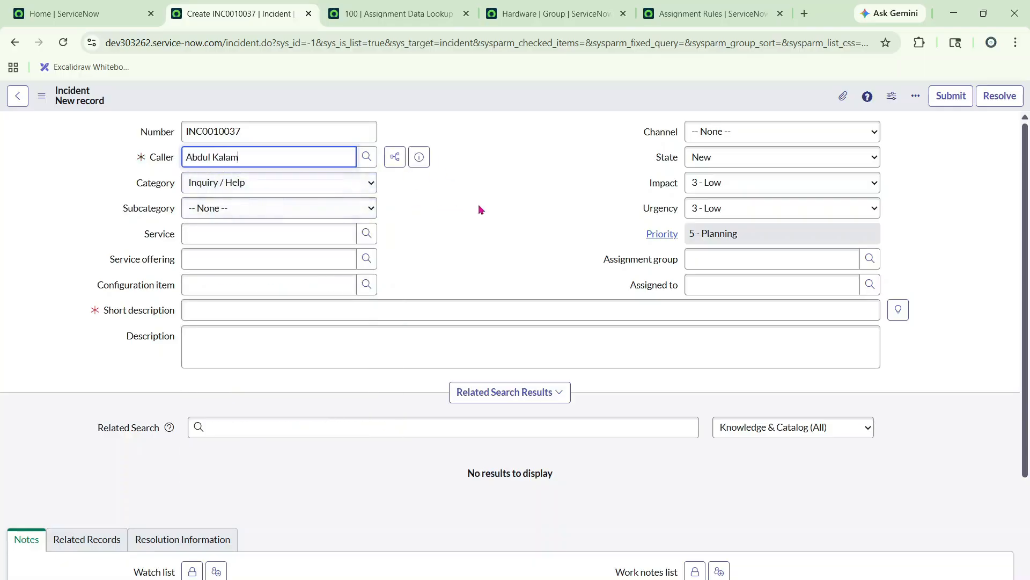
Step: Check the lookup record's criteria, and set the new incident's category to Hardware and its subcategory to Monitor
left_click(354, 14)
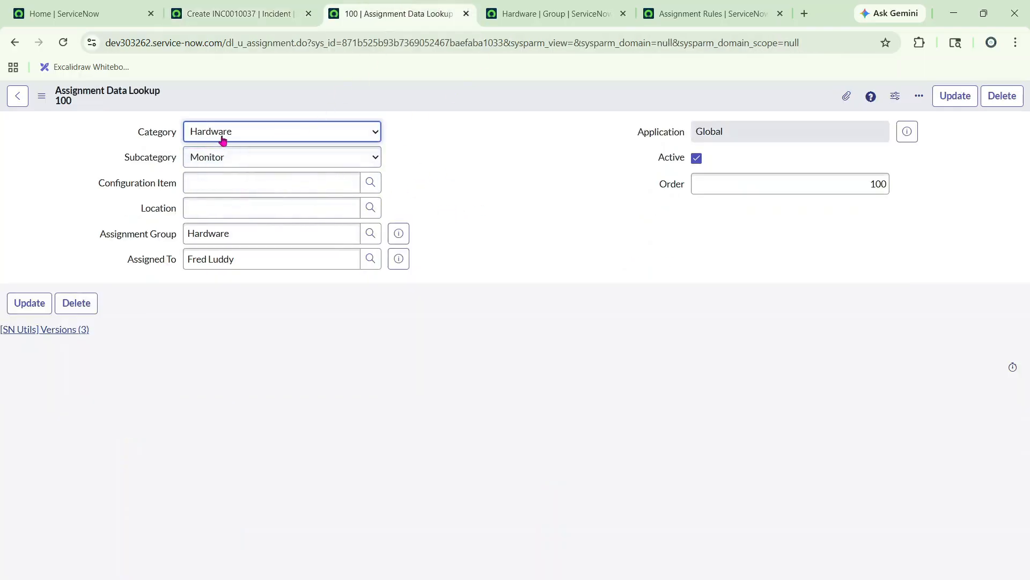
left_click(253, 14)
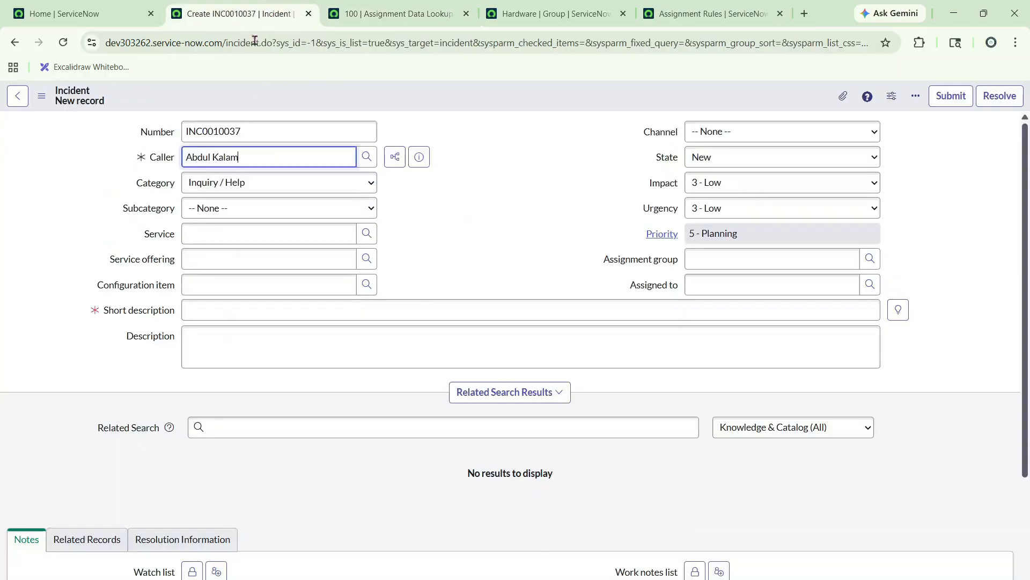
left_click(236, 182)
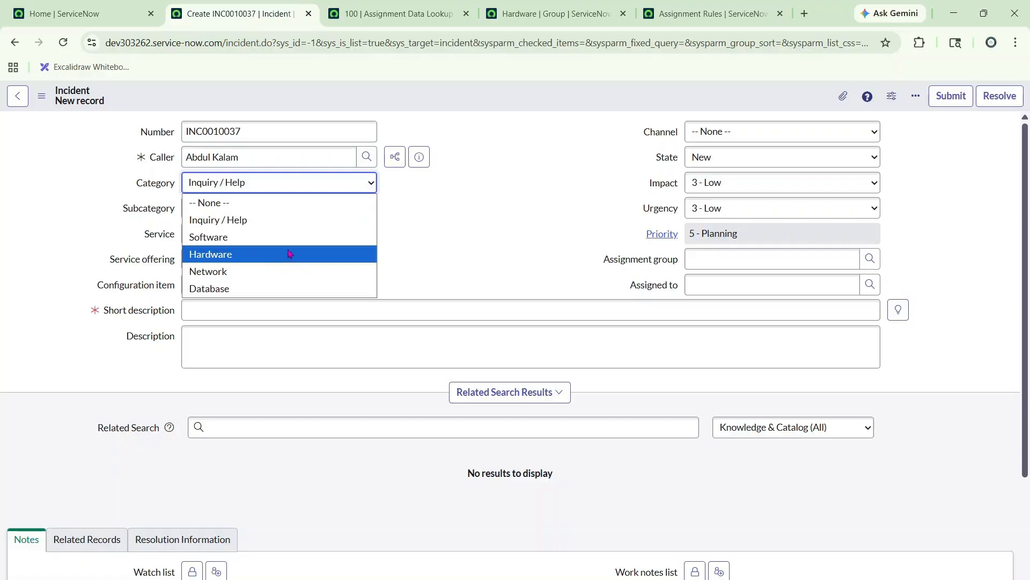
left_click(244, 254)
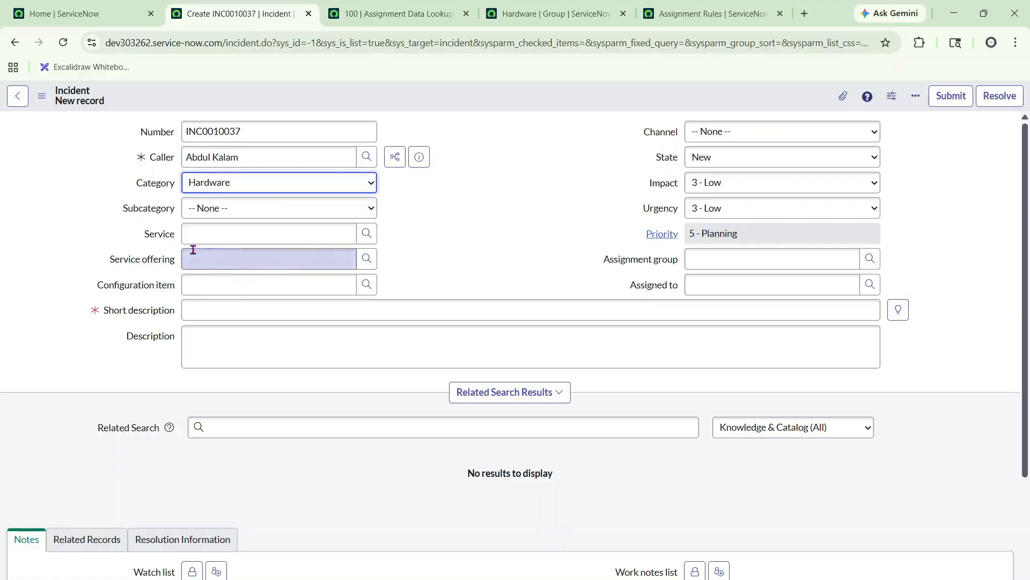
left_click(224, 211)
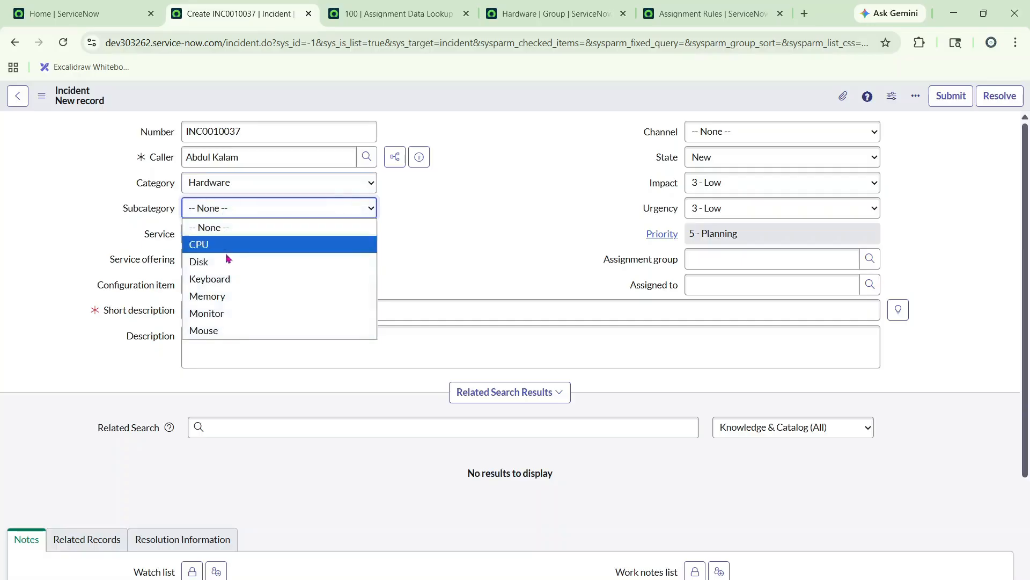
left_click(236, 313)
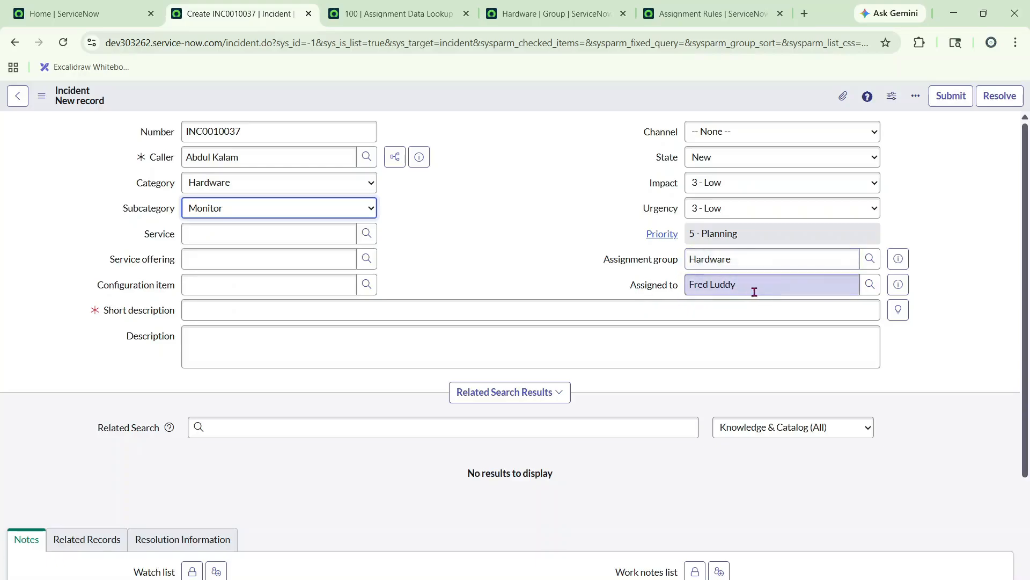
Step: Enter "test" as the new incident's short description and save the incident, staying on its form
right_click(511, 99)
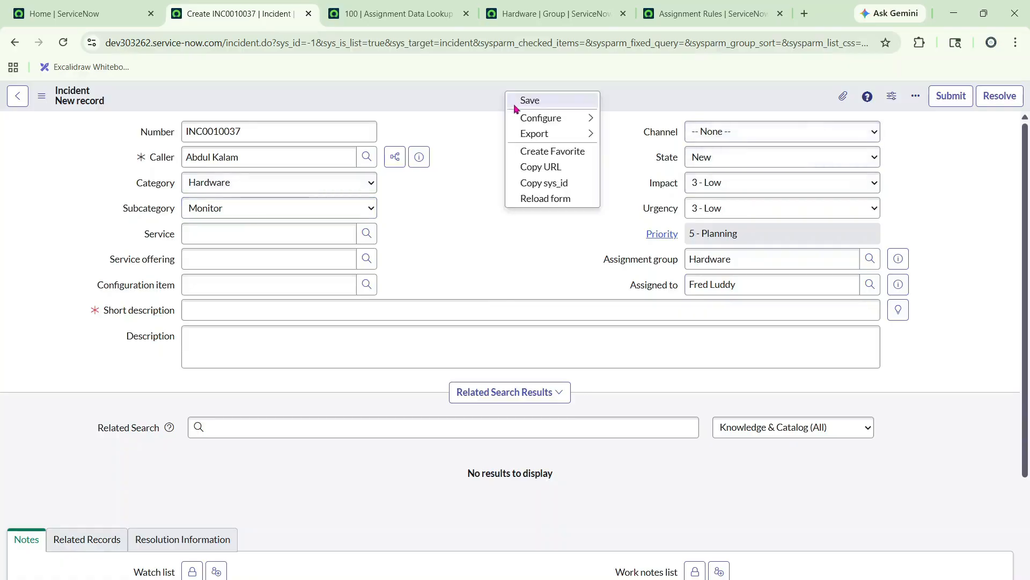
left_click(528, 101)
left_click(295, 344)
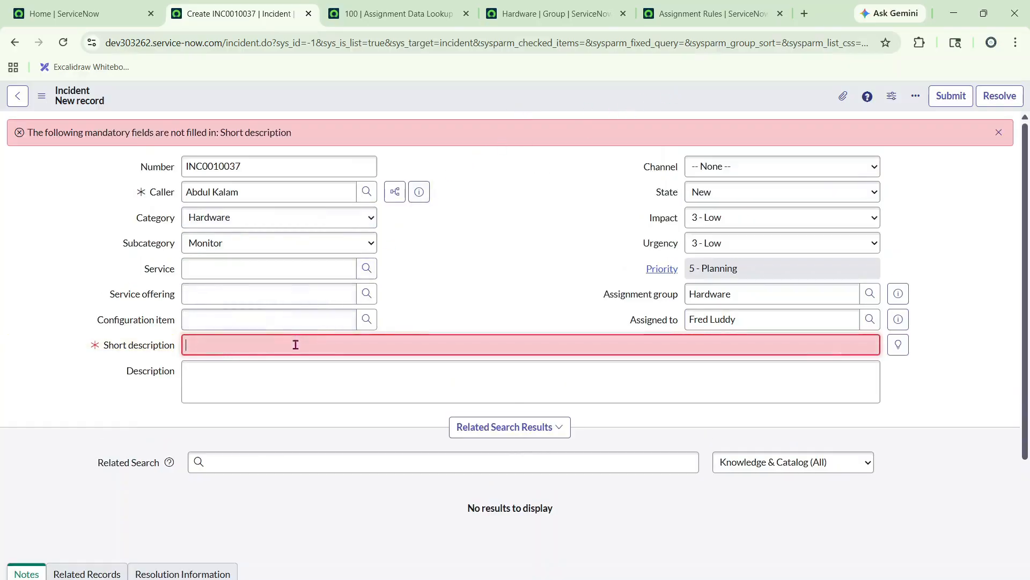
type("test")
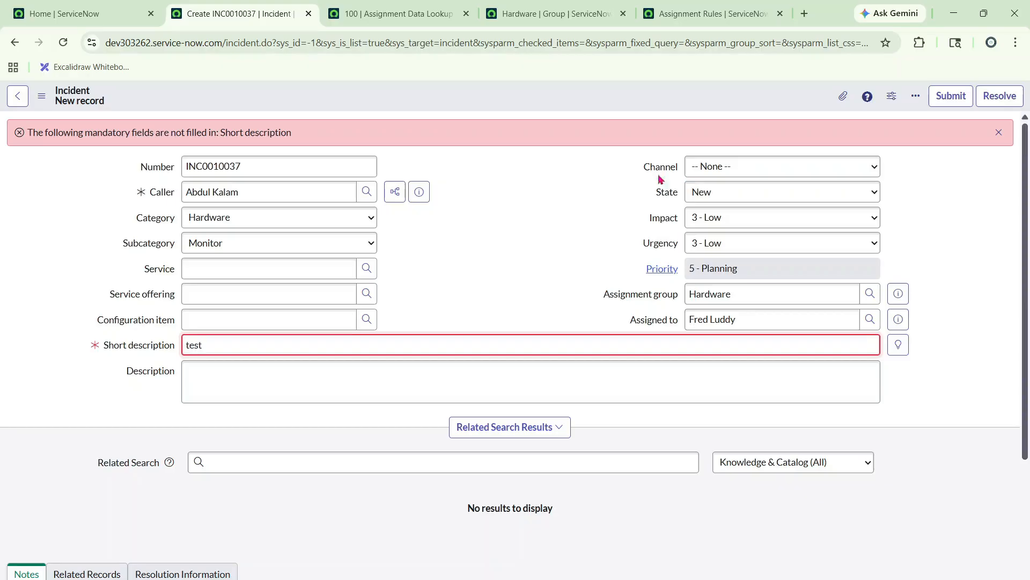
right_click(532, 91)
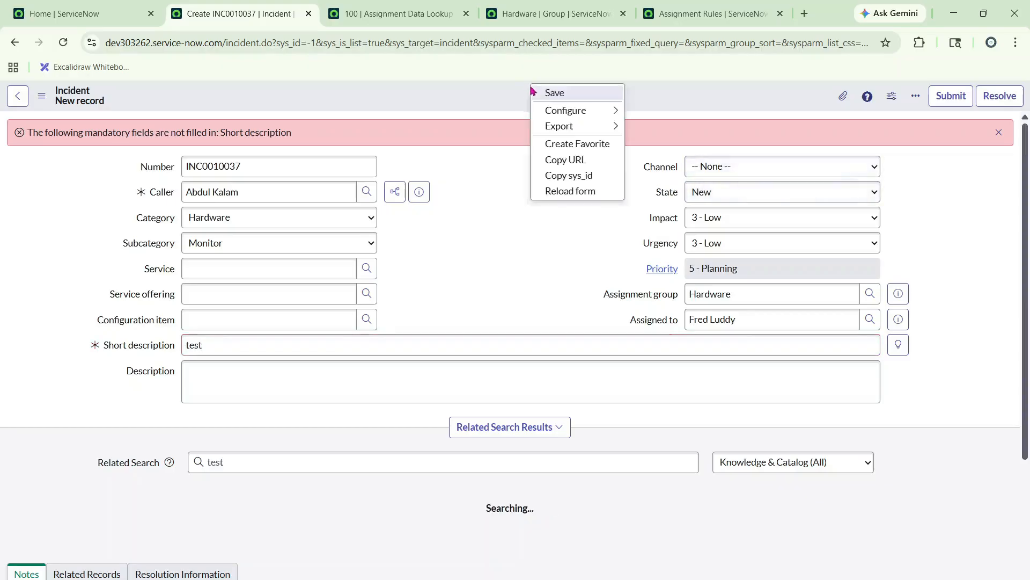
left_click(553, 93)
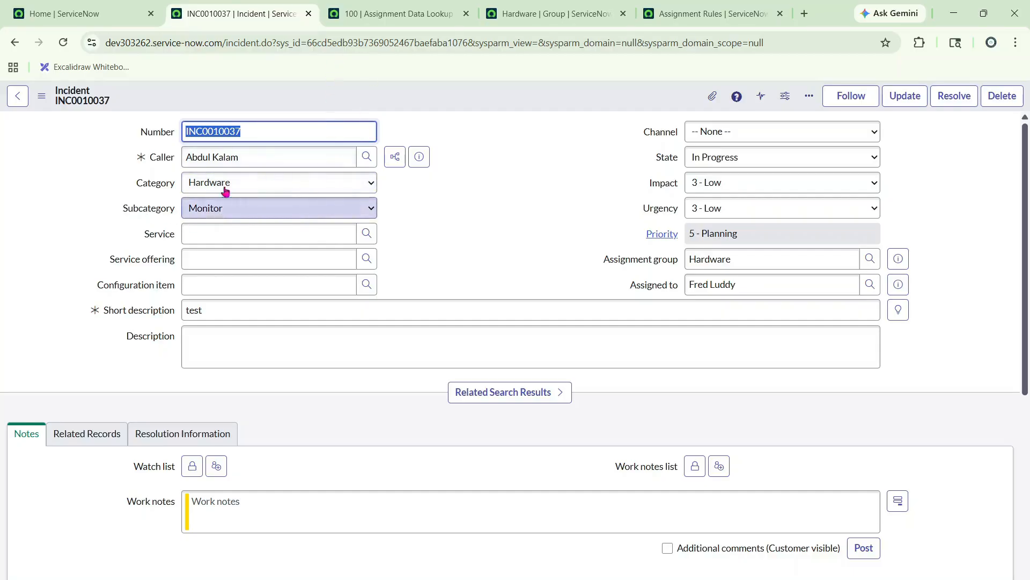
Step: Compare the lookup record's matching criteria and assignment fields with the assignment group and assignee of the saved incident
left_click(445, 7)
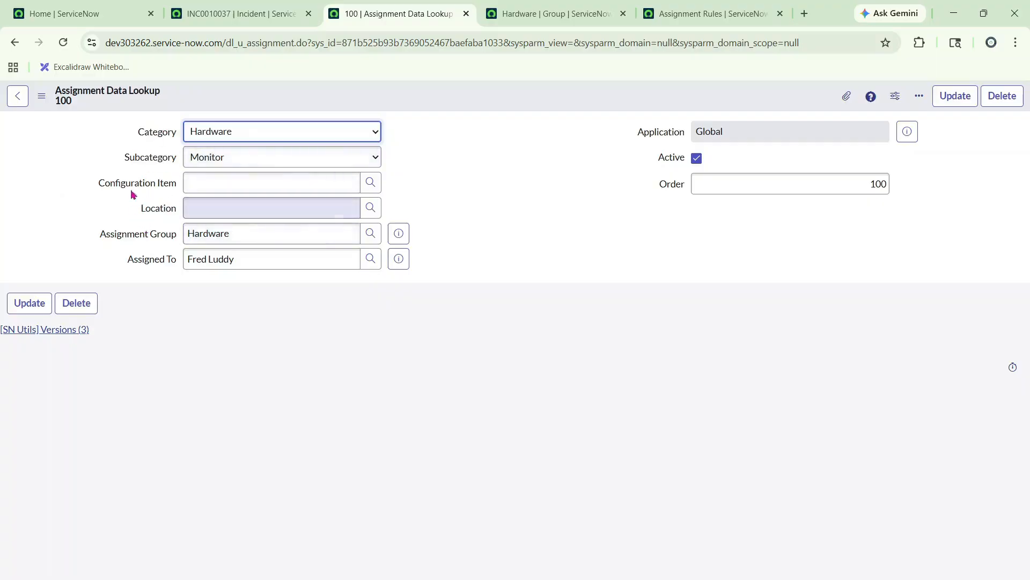
left_click_drag(124, 127, 191, 206)
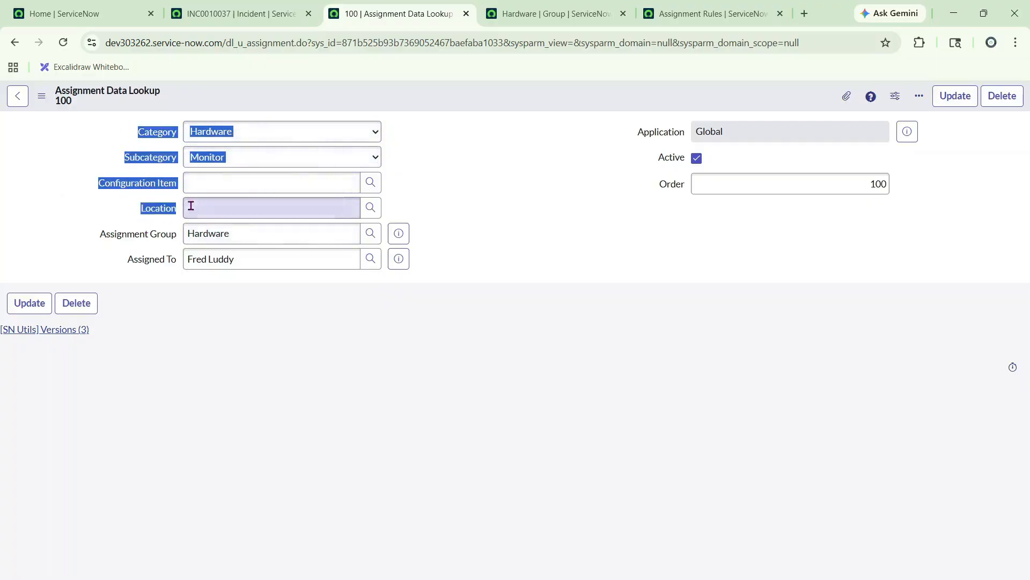
left_click(236, 13)
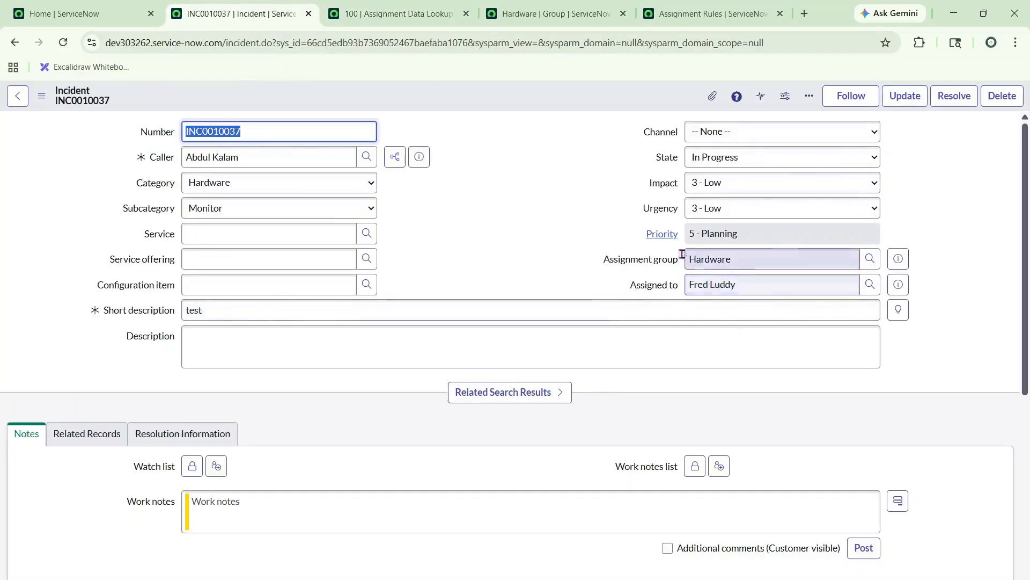
left_click(394, 13)
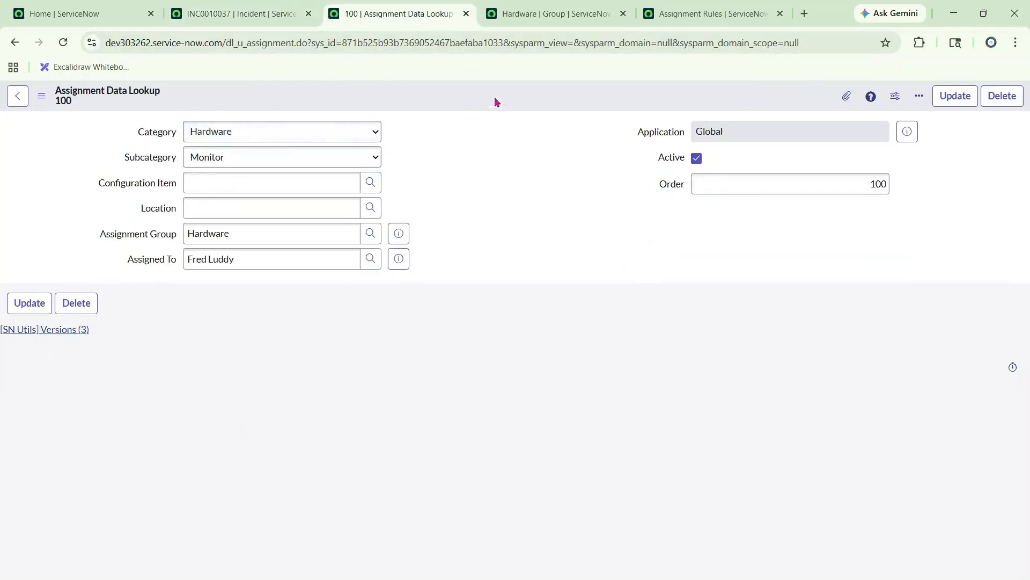
Step: Close the Hardware group record and bring up the list of assignment rules
left_click(537, 11)
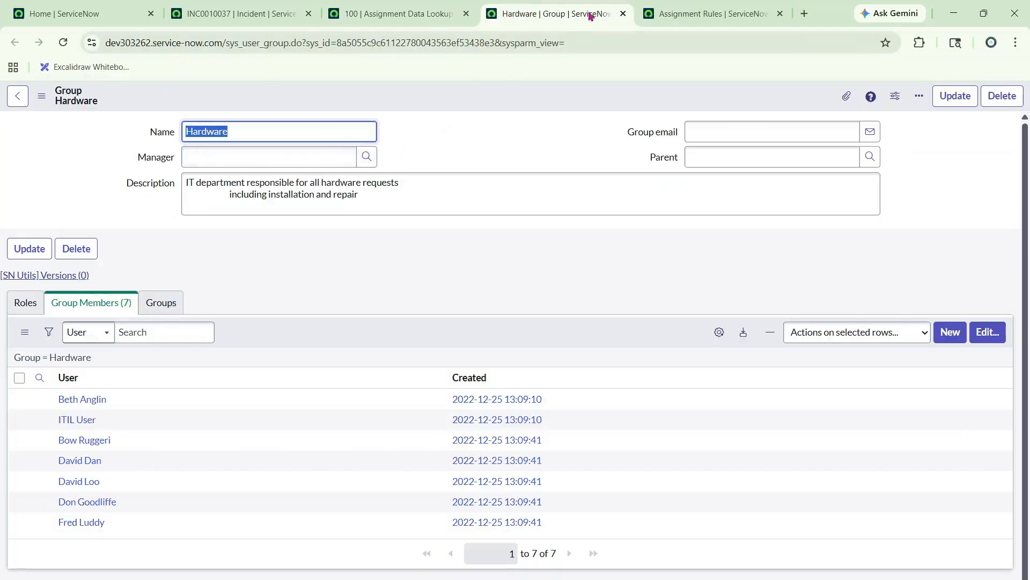
left_click(623, 14)
left_click(558, 13)
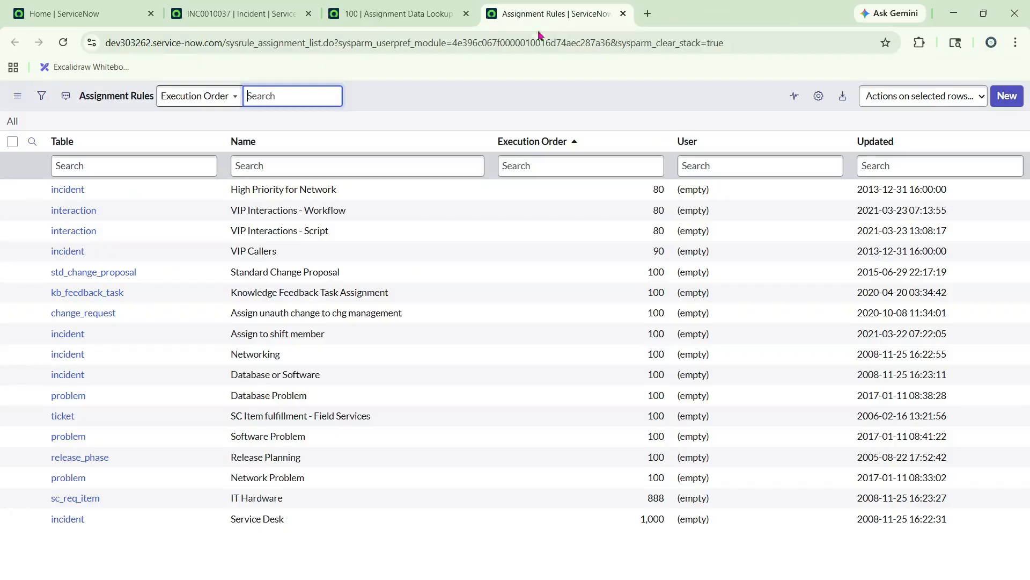
type("pp")
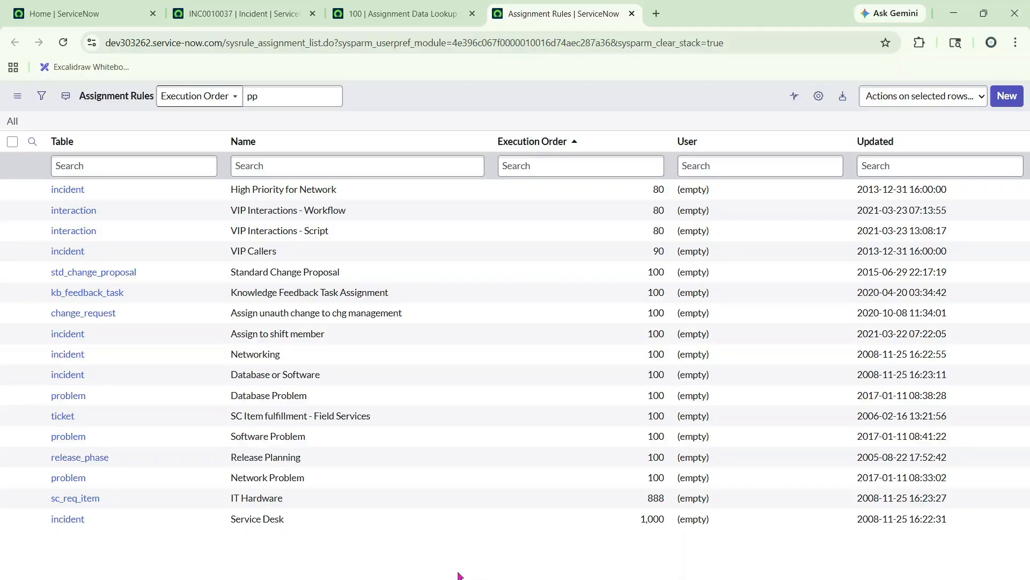
Step: Review the assignment data lookup record once more, and start a new assignment rule named TGS Assignment Rule
left_click(414, 16)
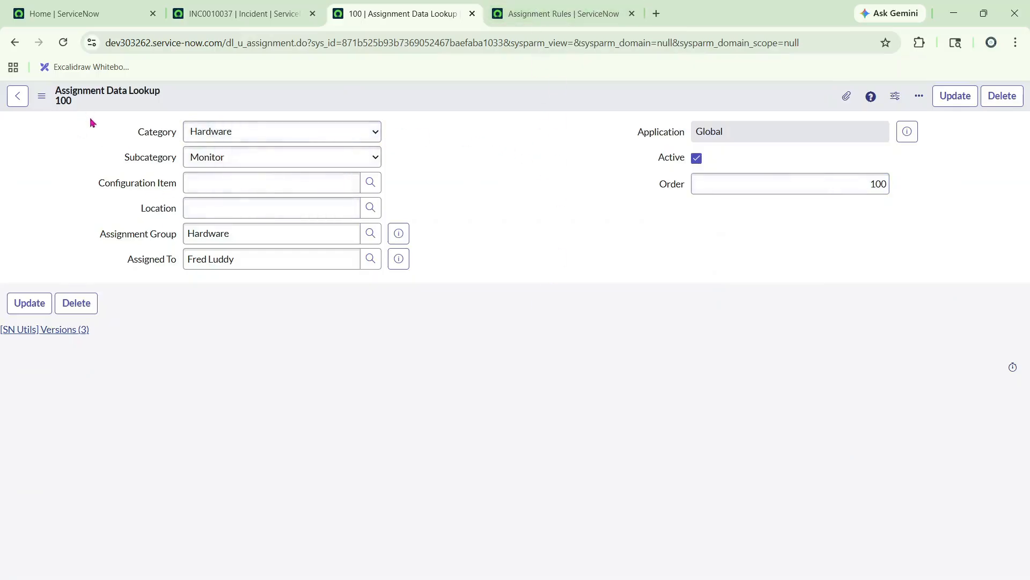
key("ctrl+Tab")
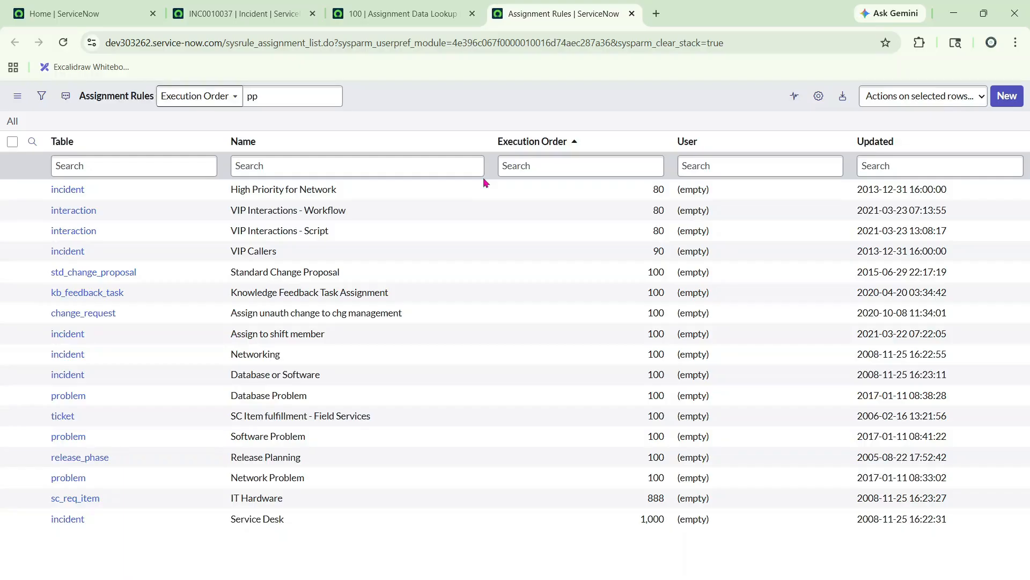
left_click(1007, 96)
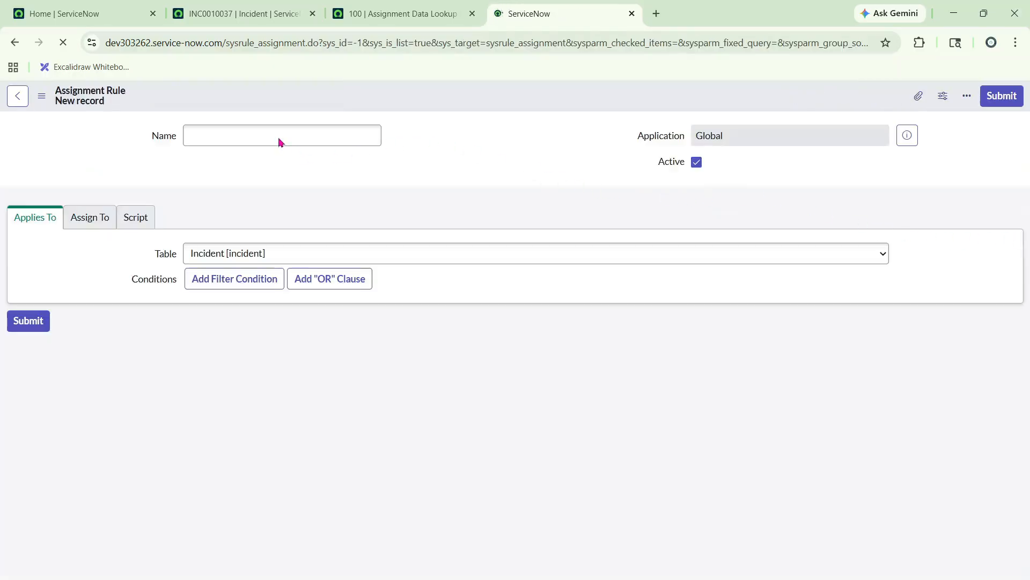
left_click(243, 170)
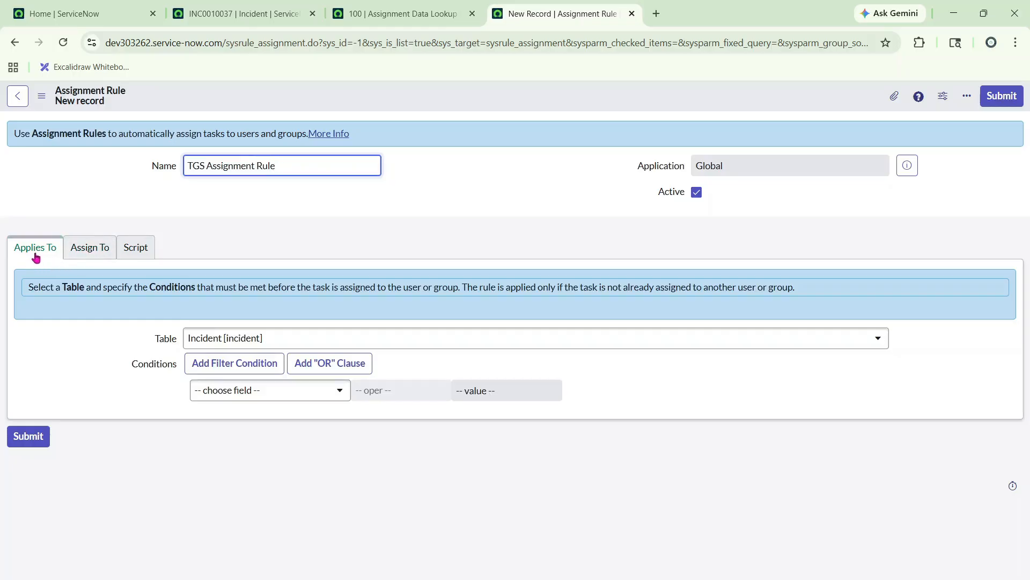
Step: Look through the new assignment rule's Assign To, Script and Applies To sections, including the sample script
left_click(101, 257)
left_click(136, 251)
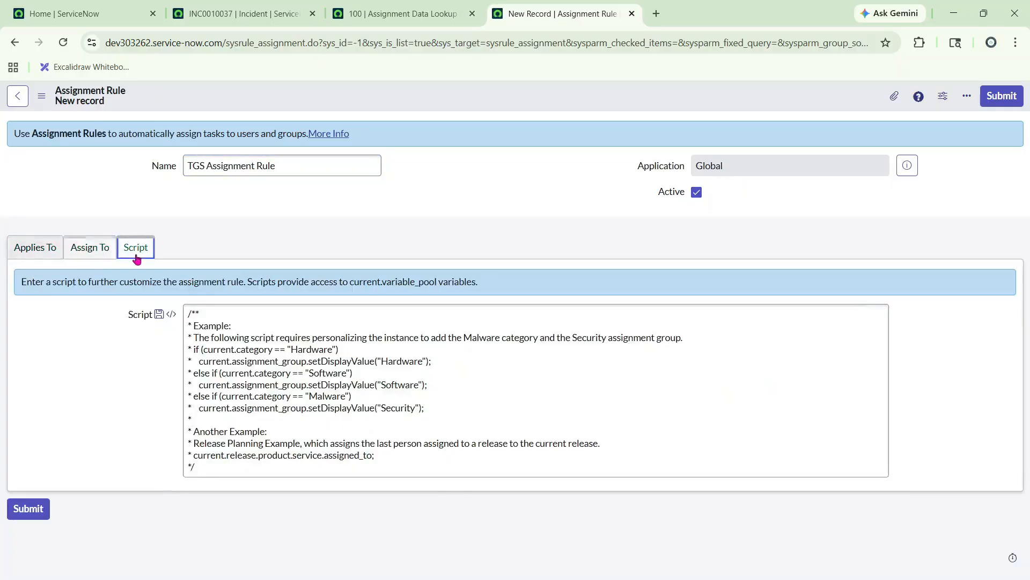
left_click(785, 420)
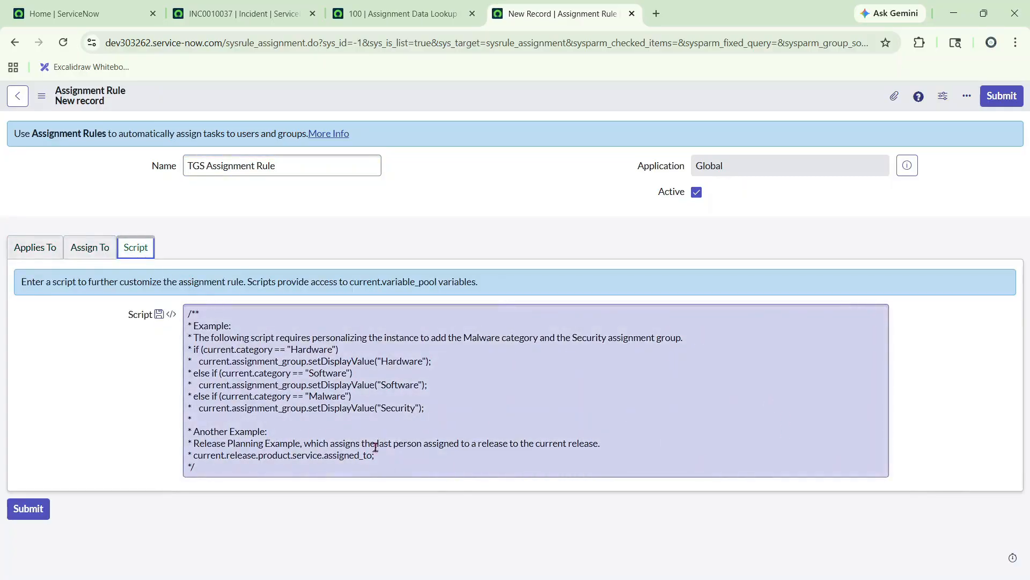
left_click(26, 247)
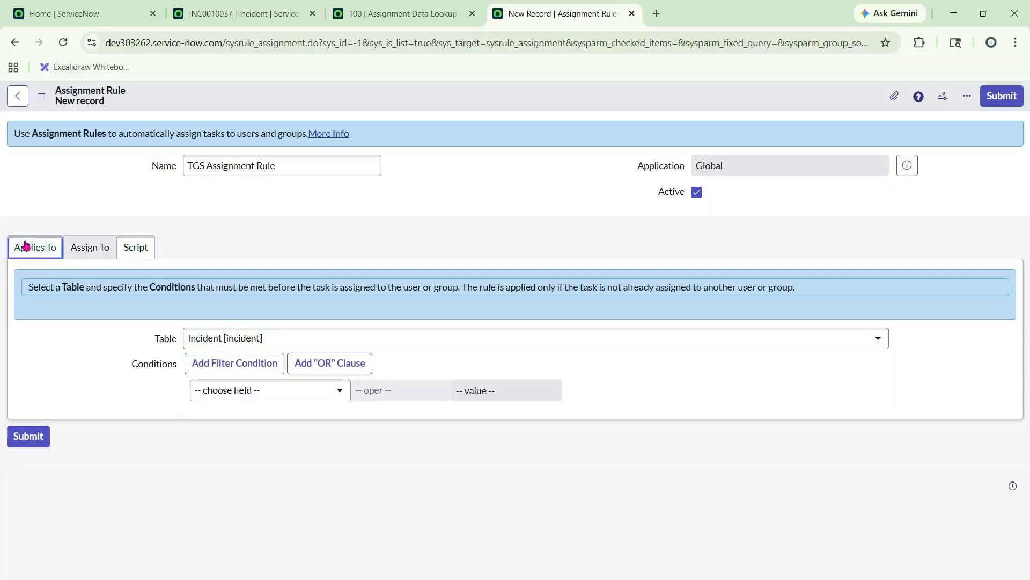
left_click(141, 248)
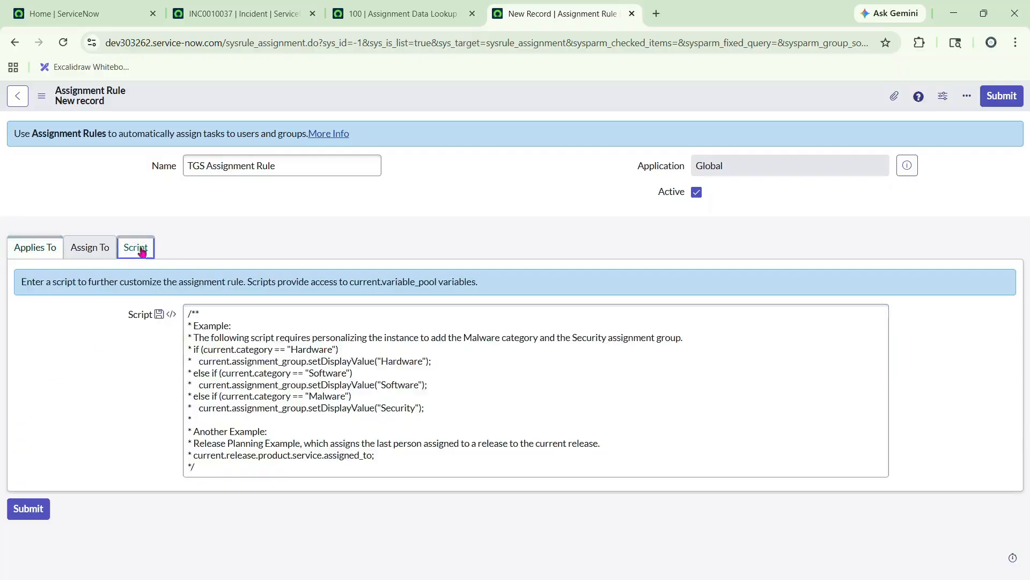
left_click(48, 247)
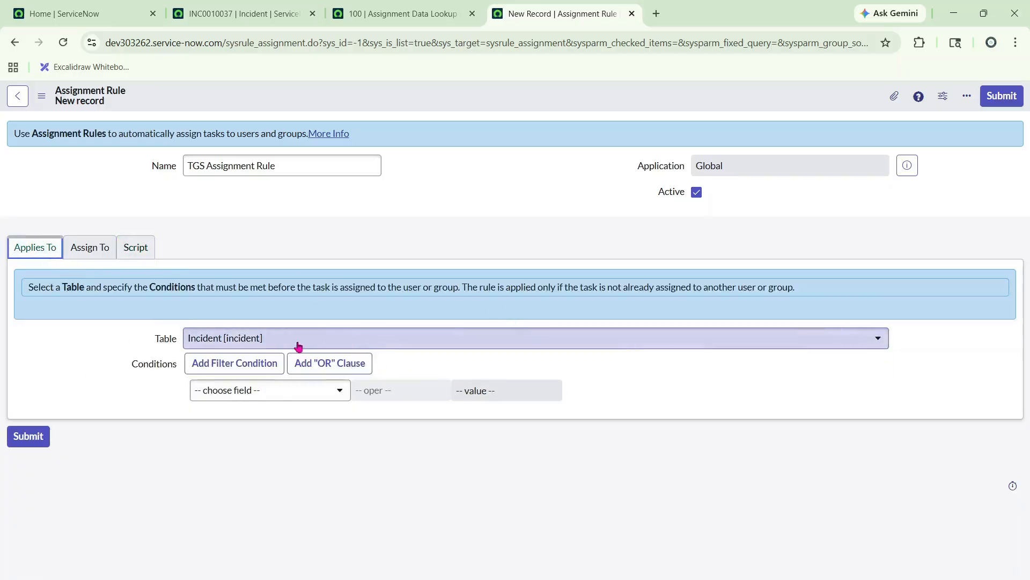
Step: Select Incident [incident] as the table the assignment rule applies to
left_click(360, 344)
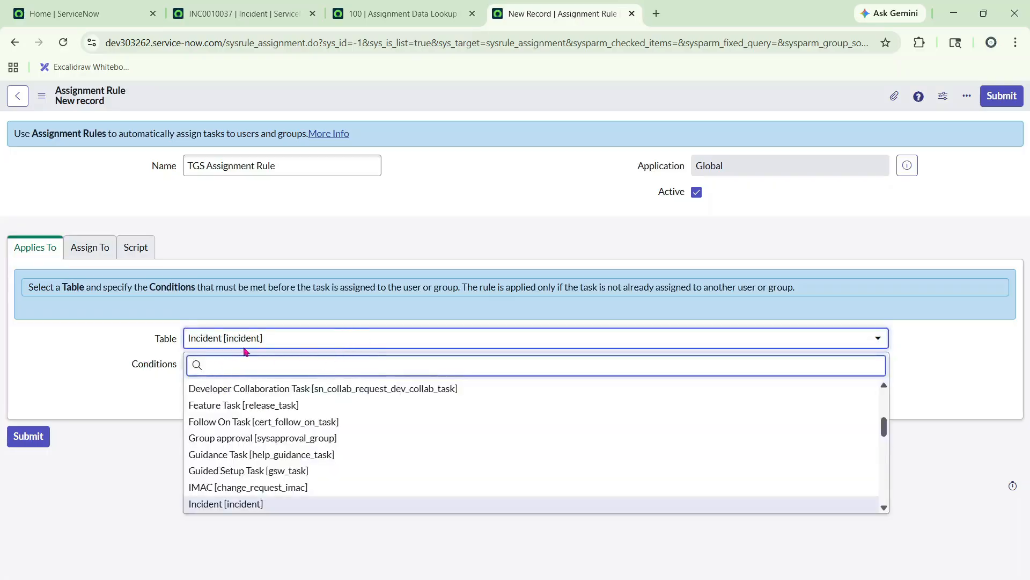
type("incide")
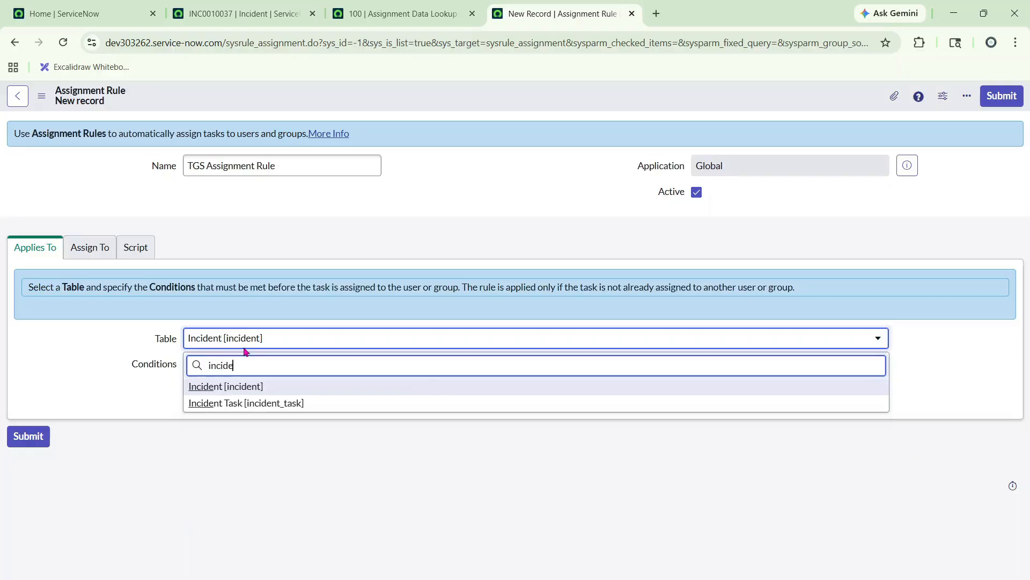
left_click(257, 387)
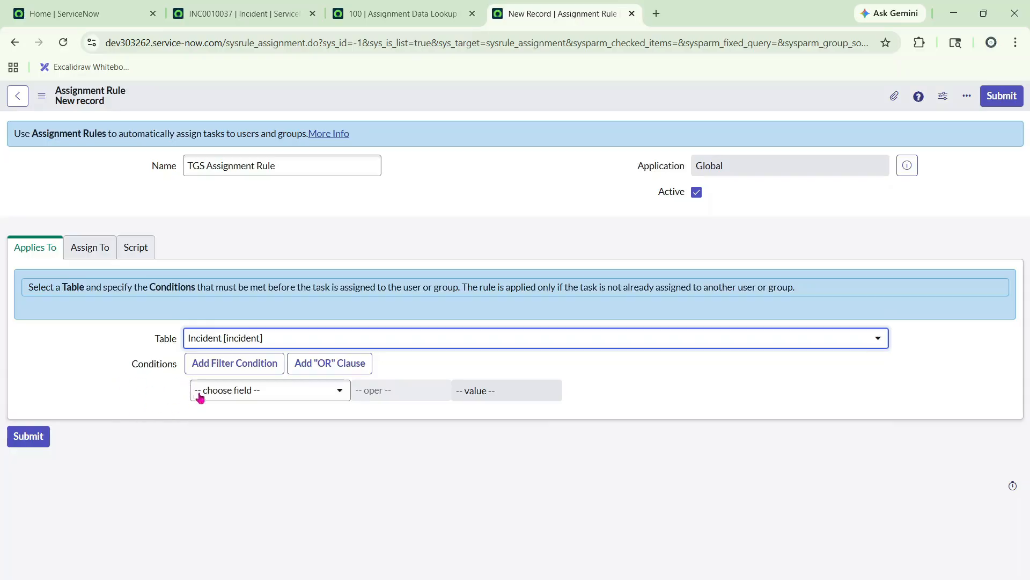
left_click(294, 397)
scroll(261, 467, "down", 20)
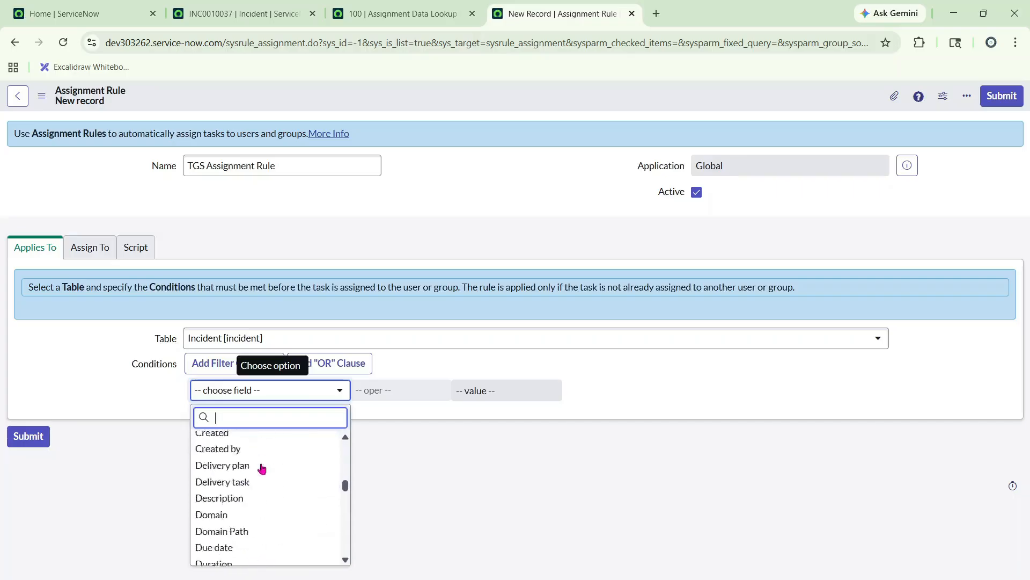
scroll(258, 471, "down", 3)
left_click(442, 133)
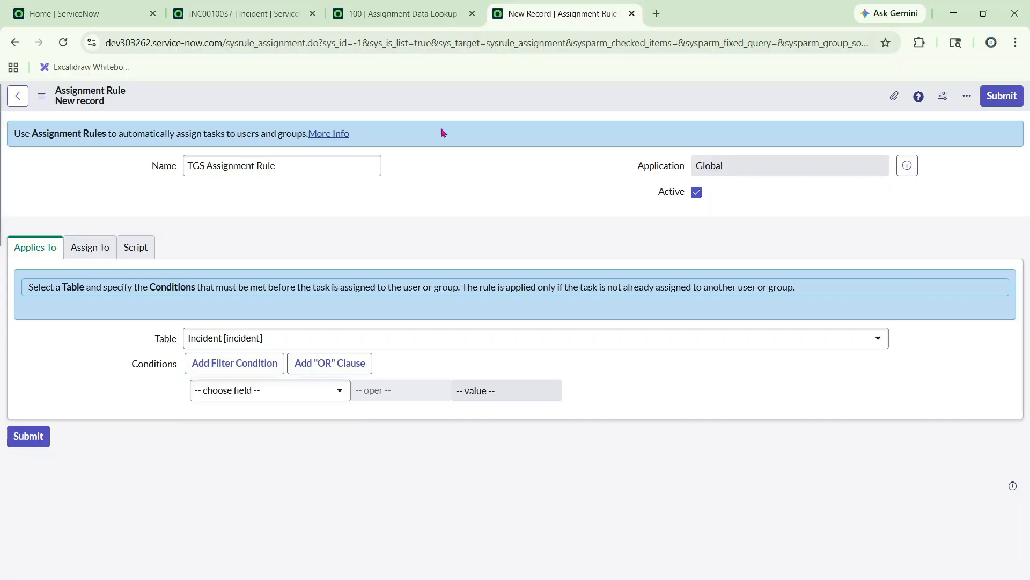
Step: Set the rule's first condition to Category is Software and add a second condition joined with AND
left_click(244, 400)
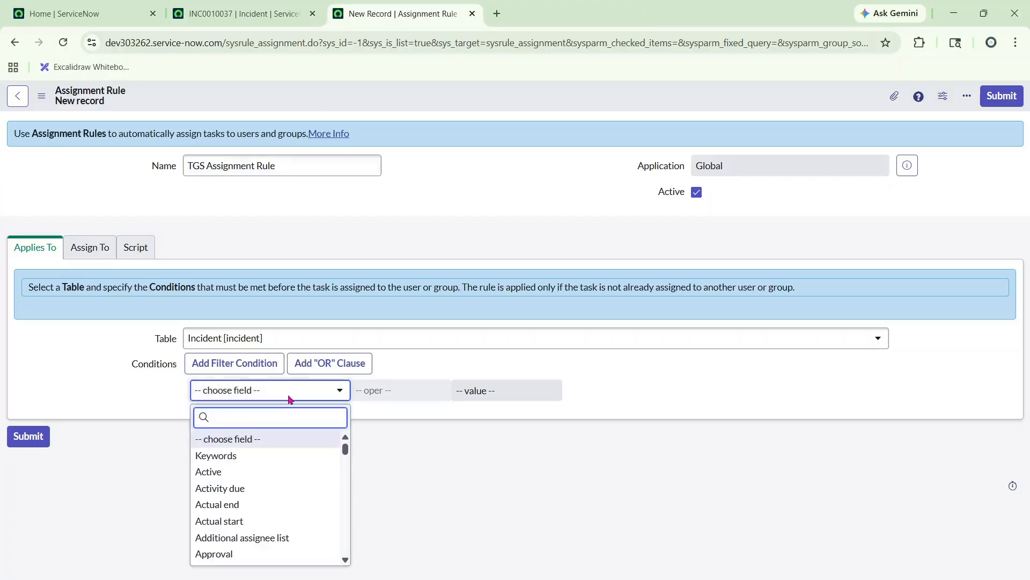
type("categor")
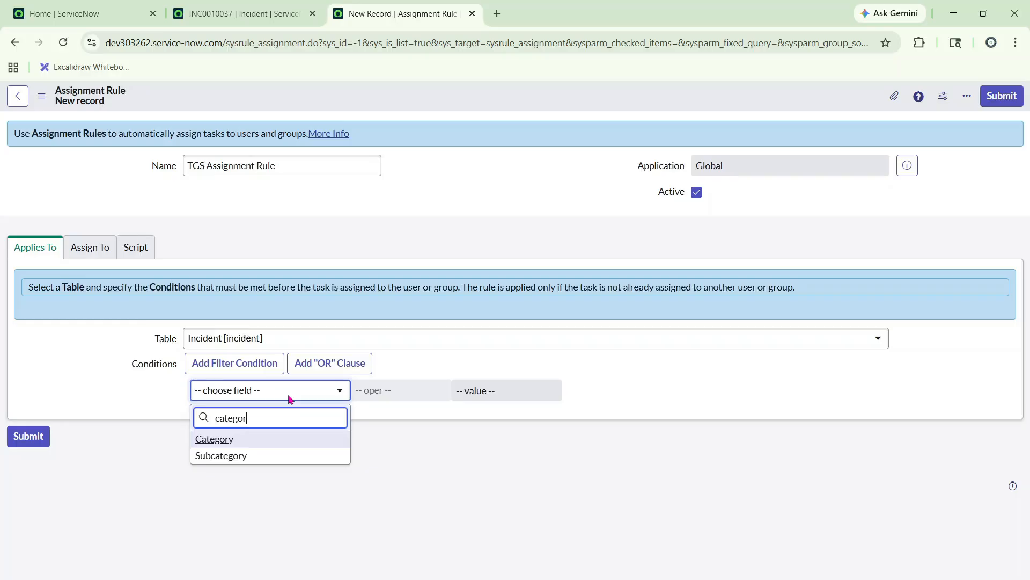
key("Return")
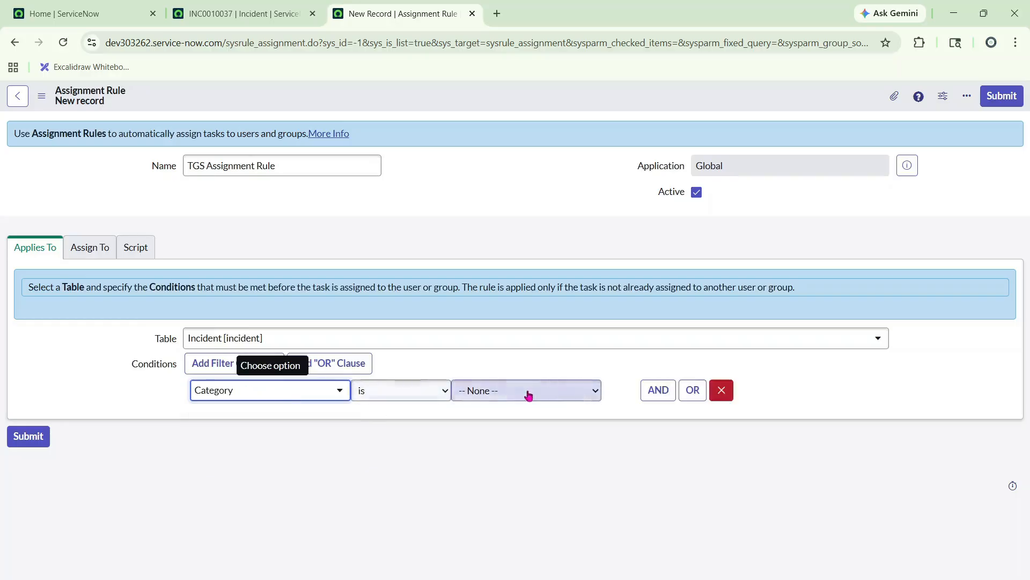
left_click(527, 392)
left_click(514, 445)
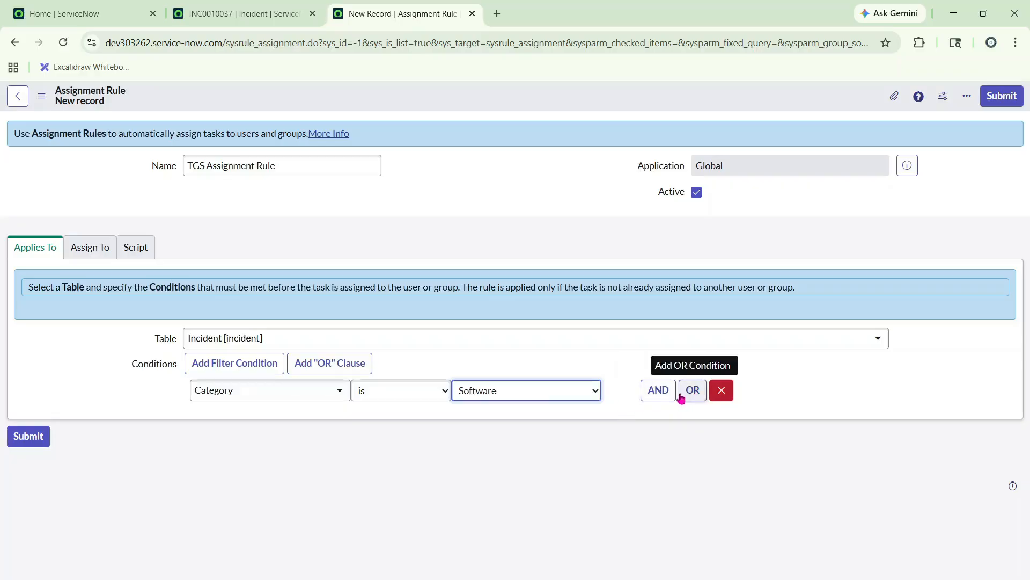
left_click(652, 397)
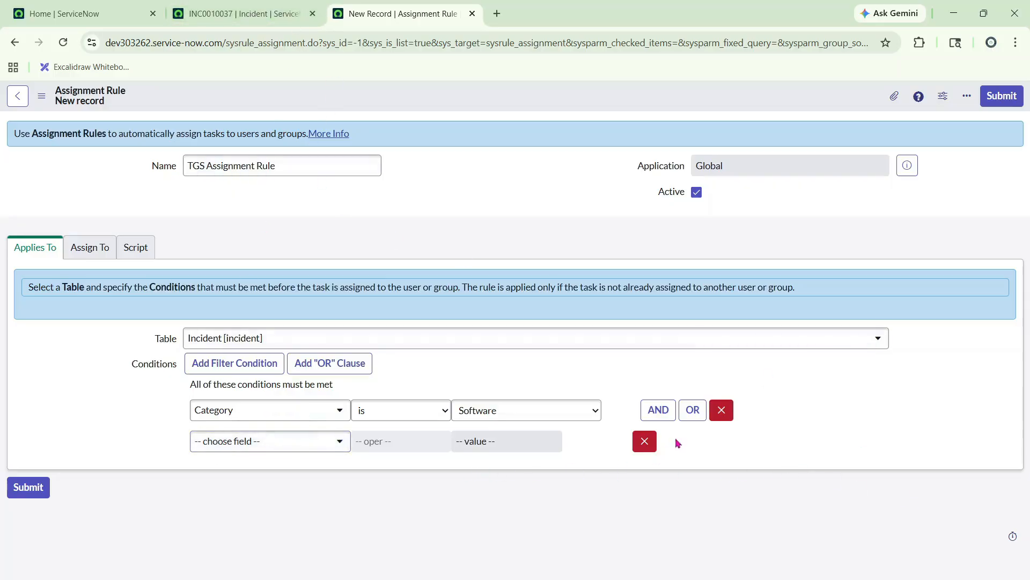
left_click(266, 441)
Step: On the open incident form, set the category to Software and examine the subcategories offered for it
left_click(260, 14)
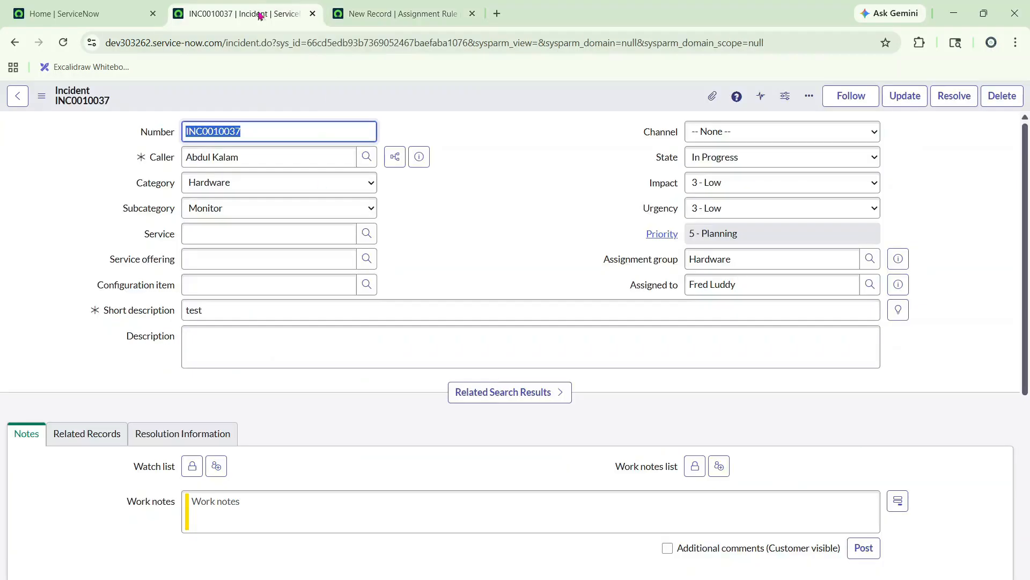
left_click(357, 14)
key("ctrl+shift+Tab")
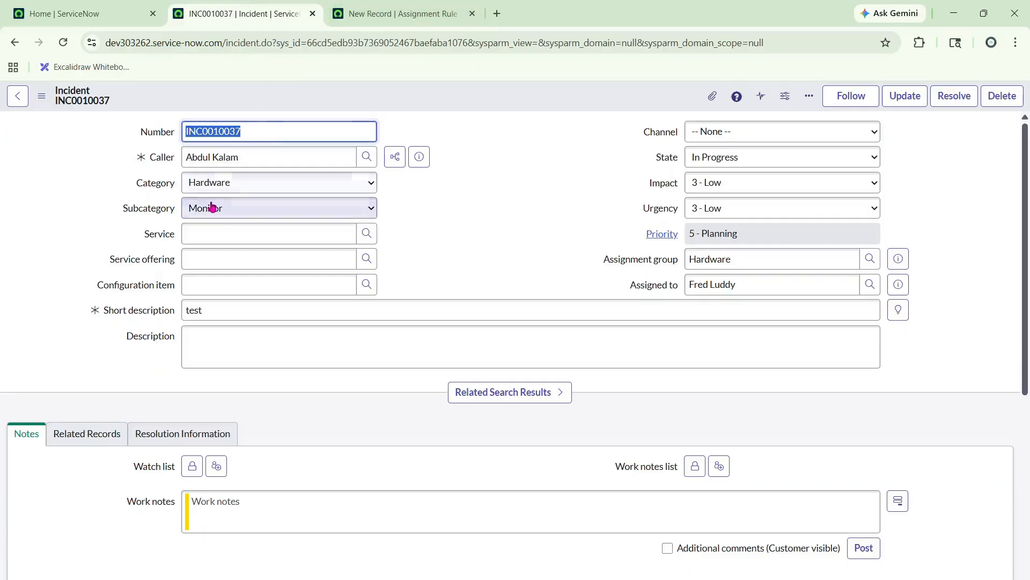
left_click(221, 202)
left_click(232, 185)
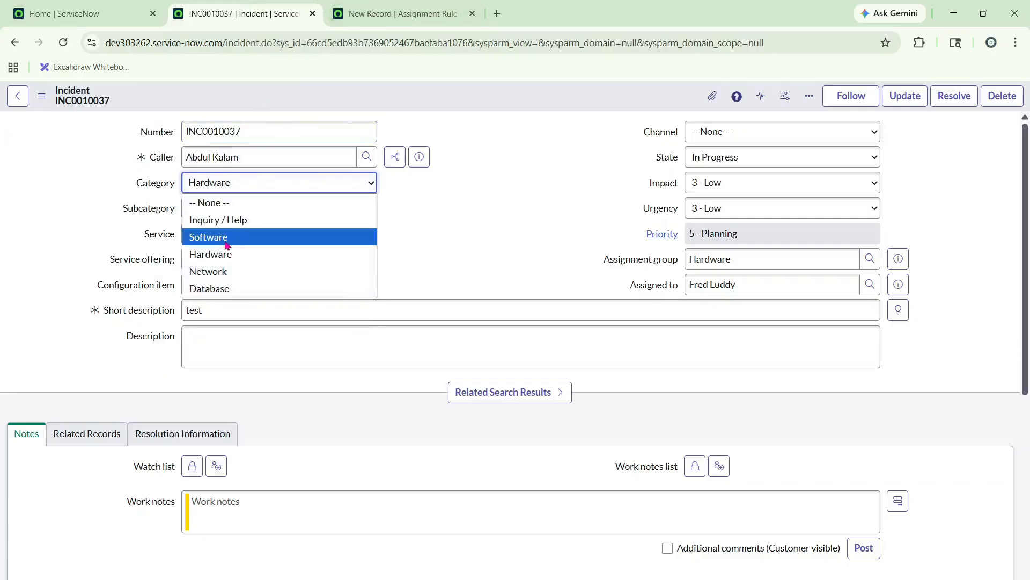
left_click(225, 241)
left_click(230, 209)
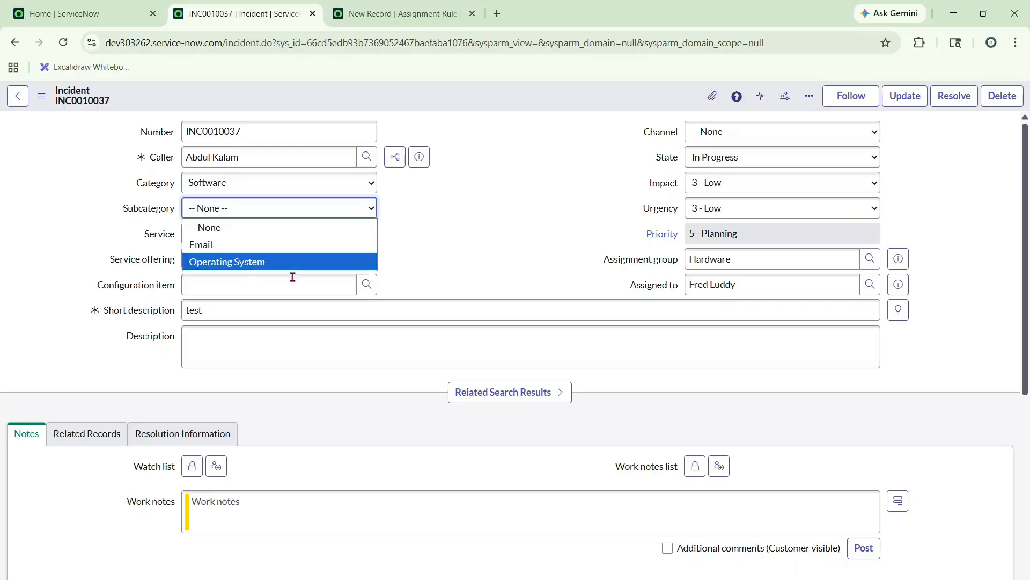
Step: Back in the assignment rule, set the second condition to Subcategory is Email
left_click(354, 11)
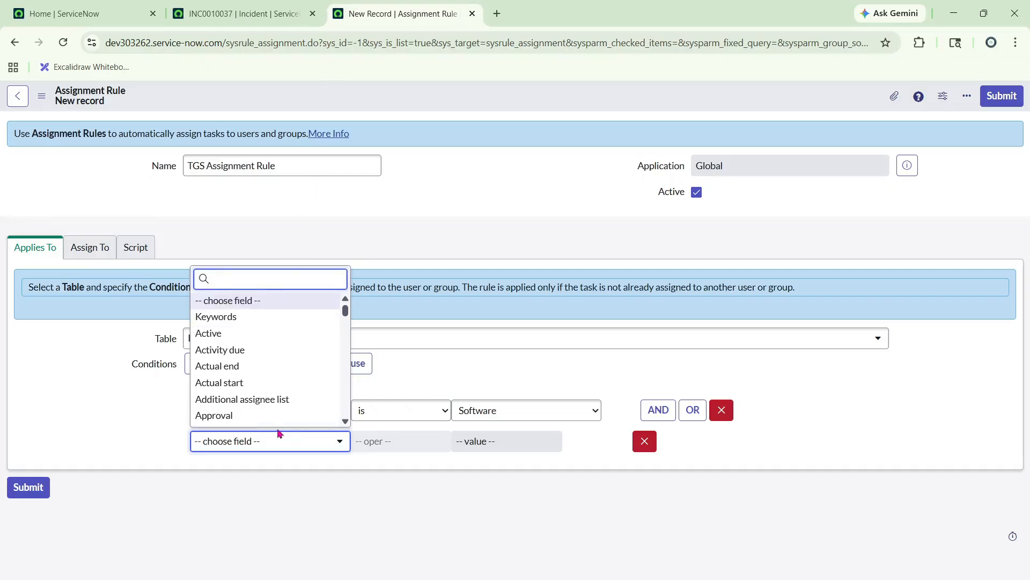
type("sub")
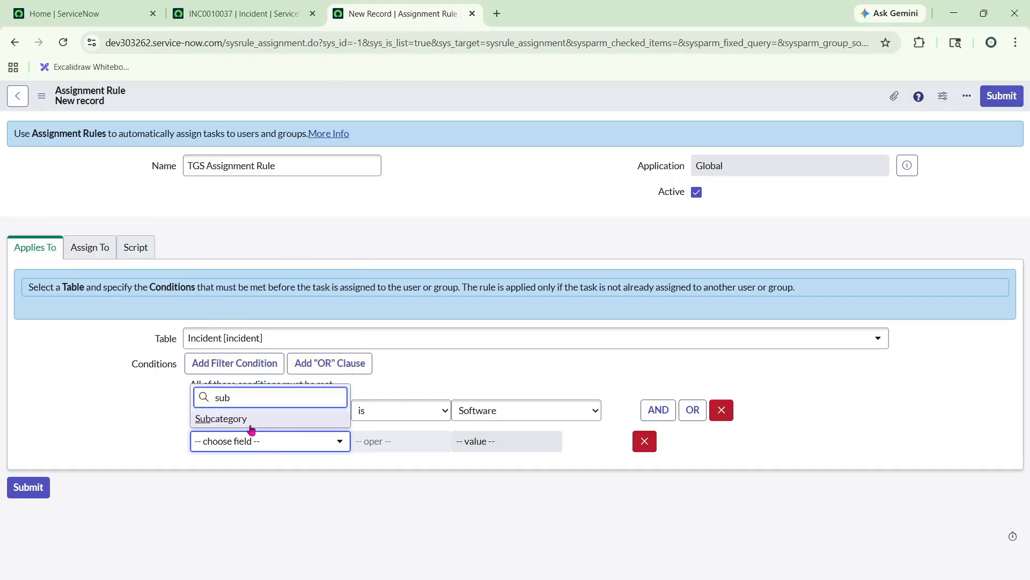
left_click(303, 420)
left_click(489, 442)
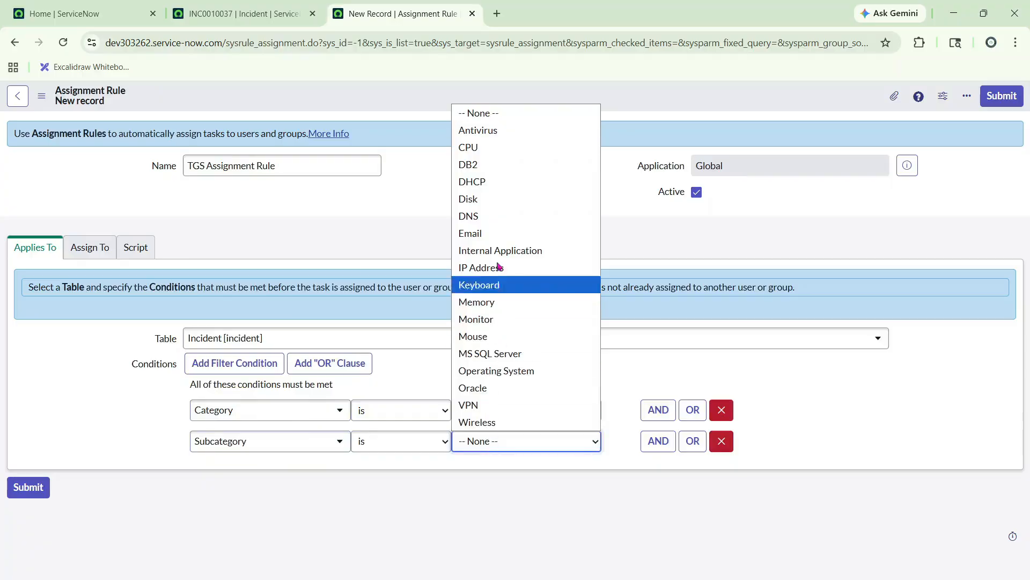
left_click(494, 233)
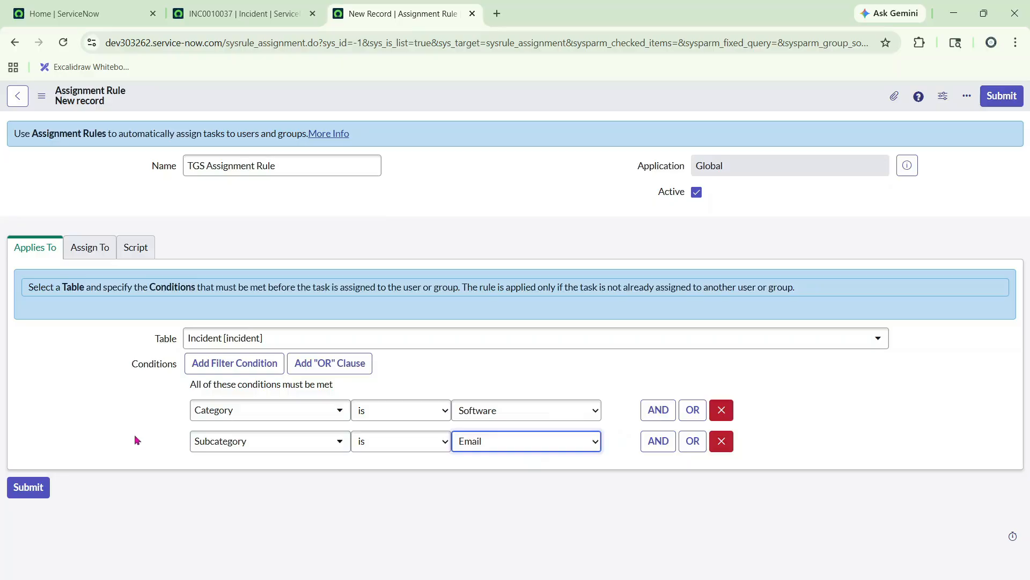
Step: Compare the rule's User and Group fields with the incident's Assigned to and Assignment group fields, and review the rule's conditions
left_click(84, 248)
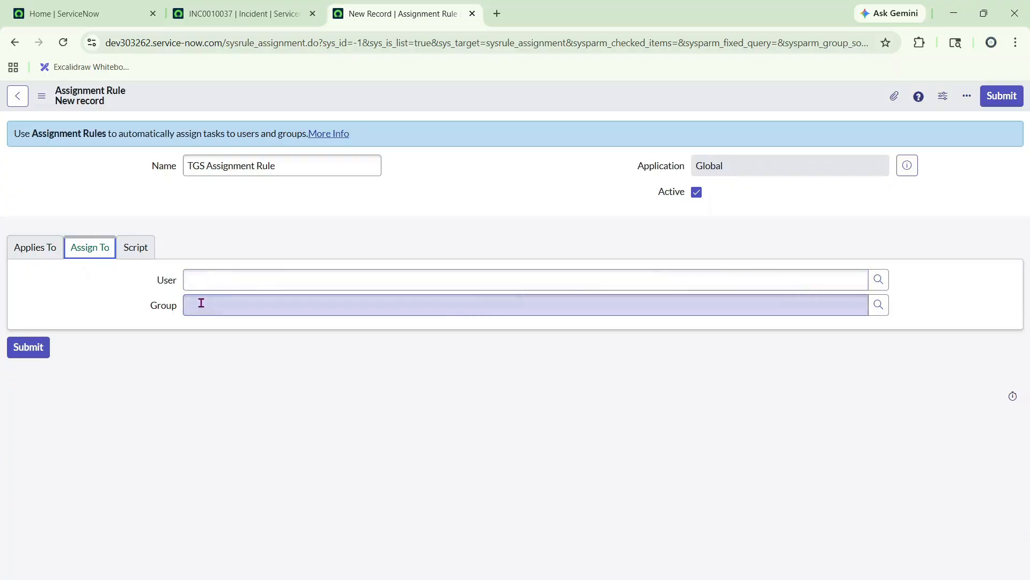
left_click(226, 15)
triple_click(784, 283)
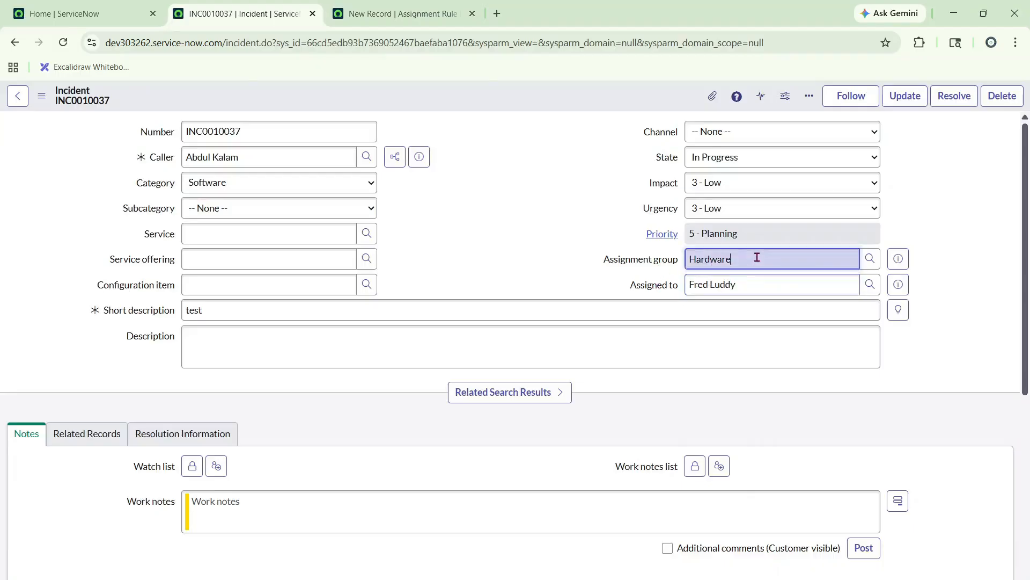
left_click_drag(754, 257, 600, 266)
left_click(352, 14)
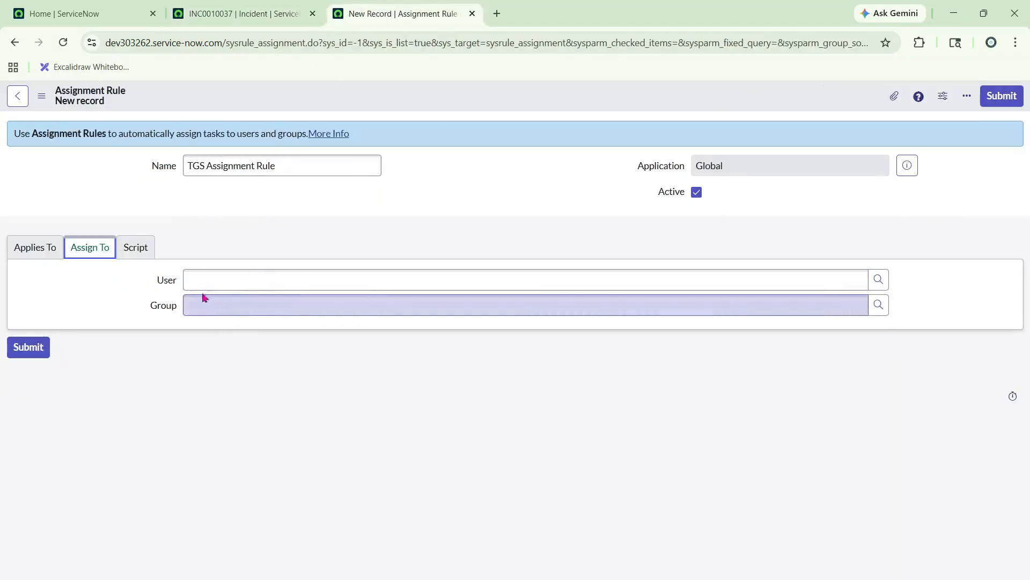
left_click(34, 248)
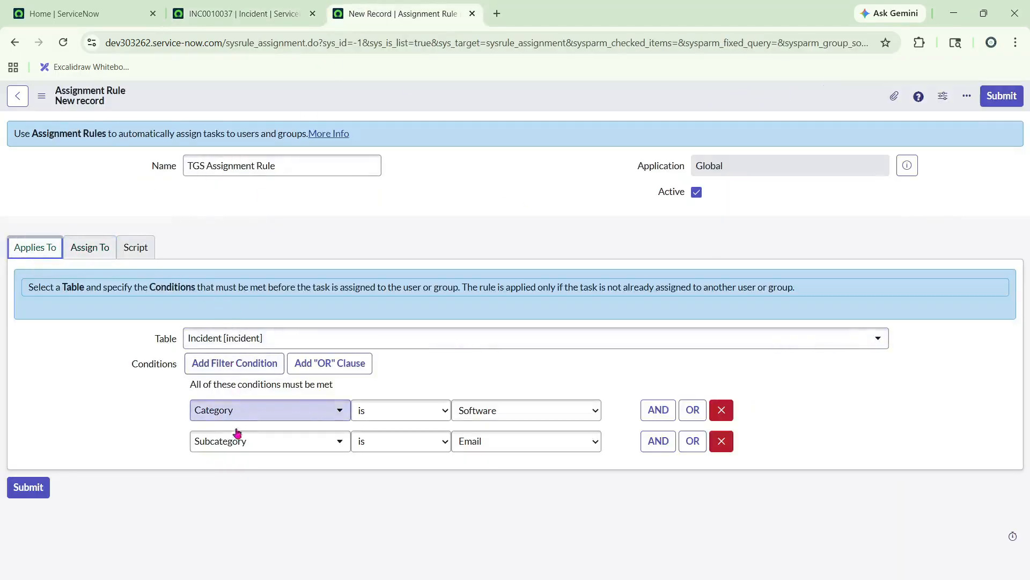
Step: Set the group that the assignment rule assigns incidents to as Software
left_click(100, 244)
left_click(386, 299)
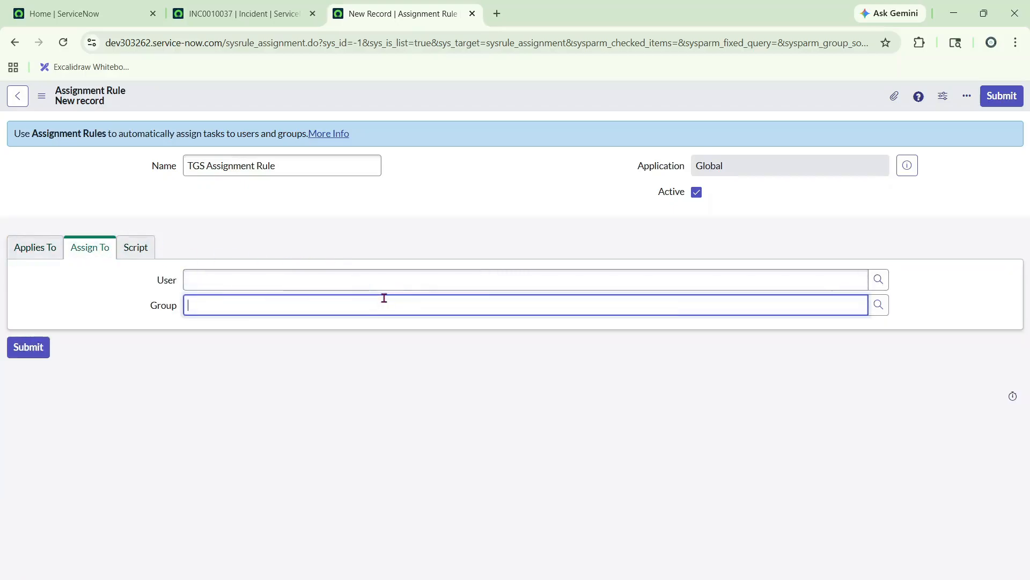
type("sof")
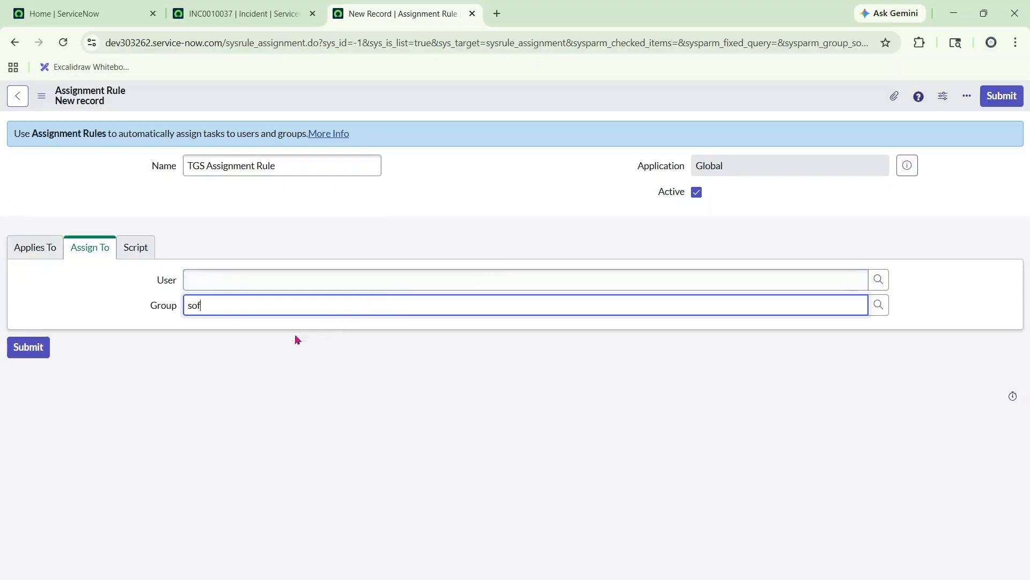
left_click(239, 325)
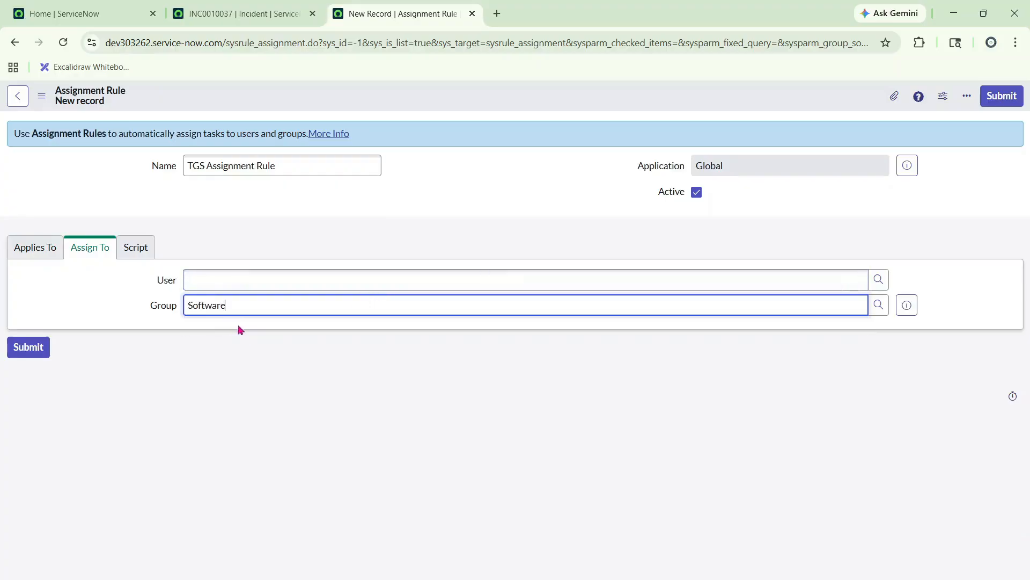
Step: Open the Software group's full record from the rule and examine its group members
left_click(223, 279)
left_click(906, 307)
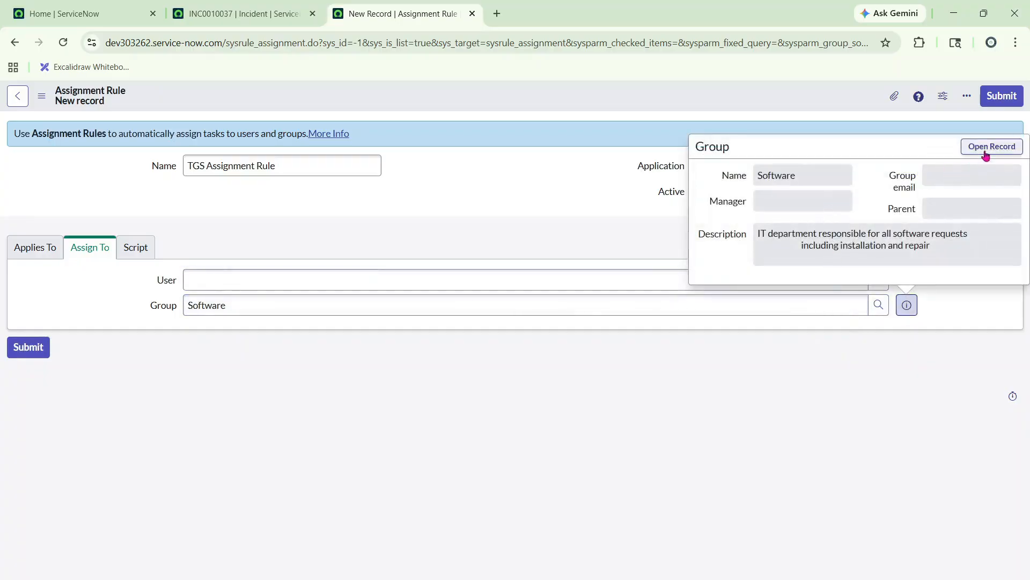
left_click(990, 147)
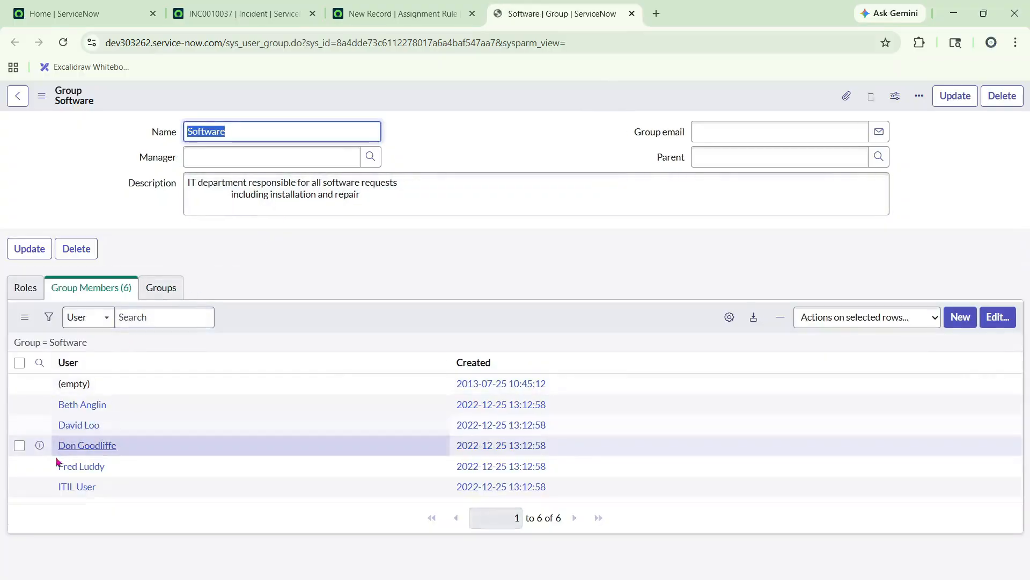
Step: Back in the assignment rule, set the assigned user to the third-listed member of the Software group and save the rule
left_click(435, 5)
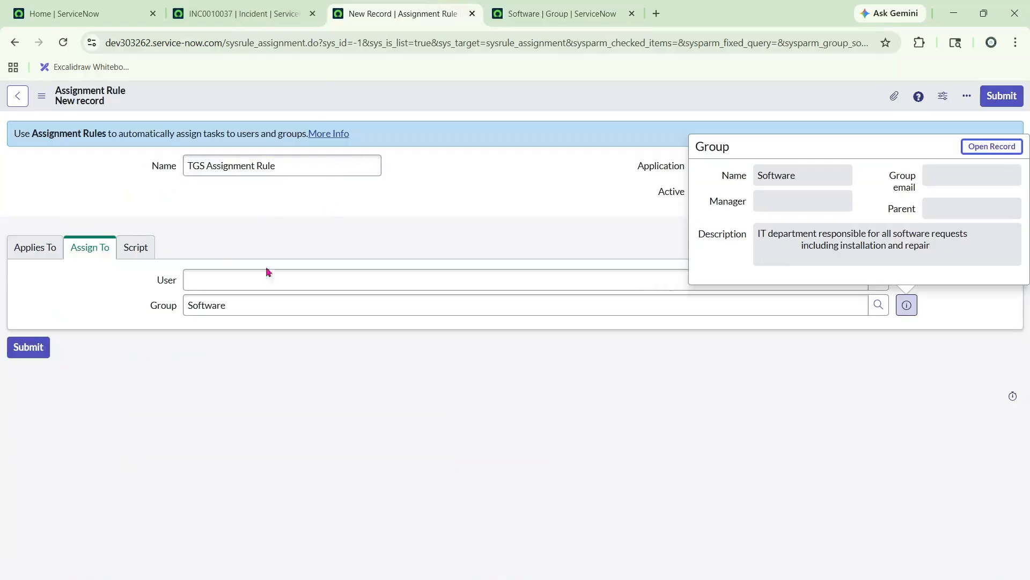
left_click(234, 278)
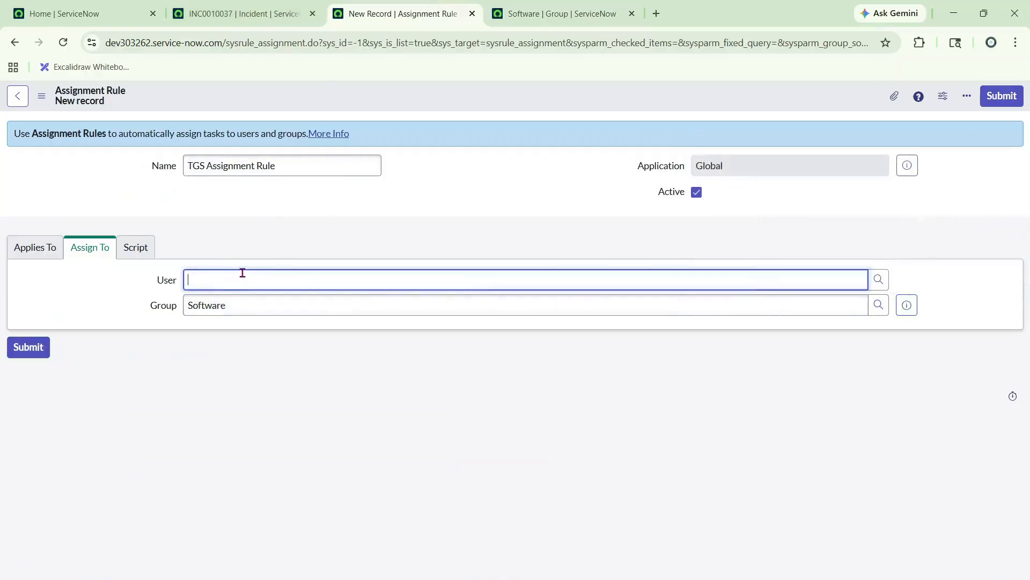
type("dav")
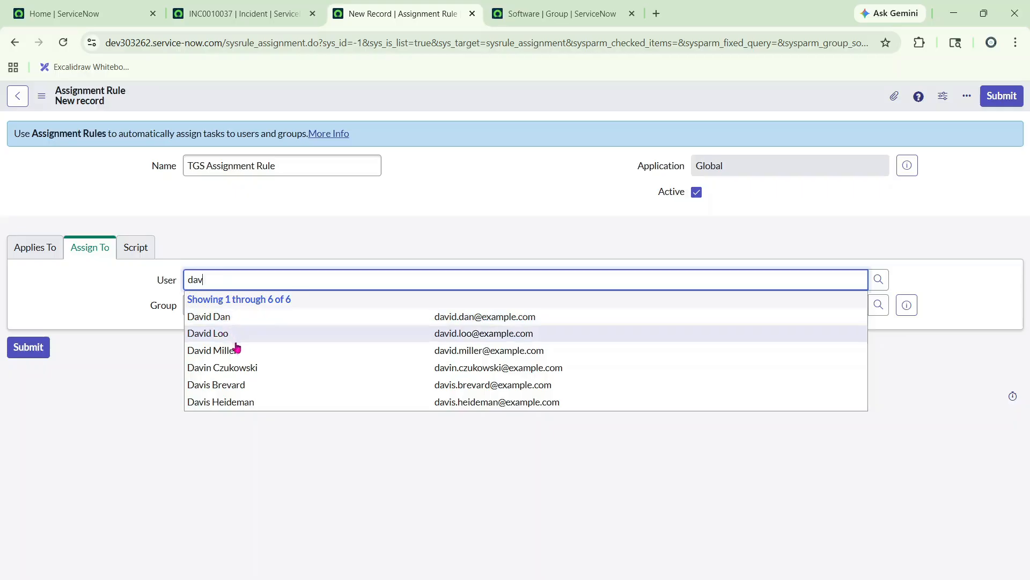
left_click(232, 333)
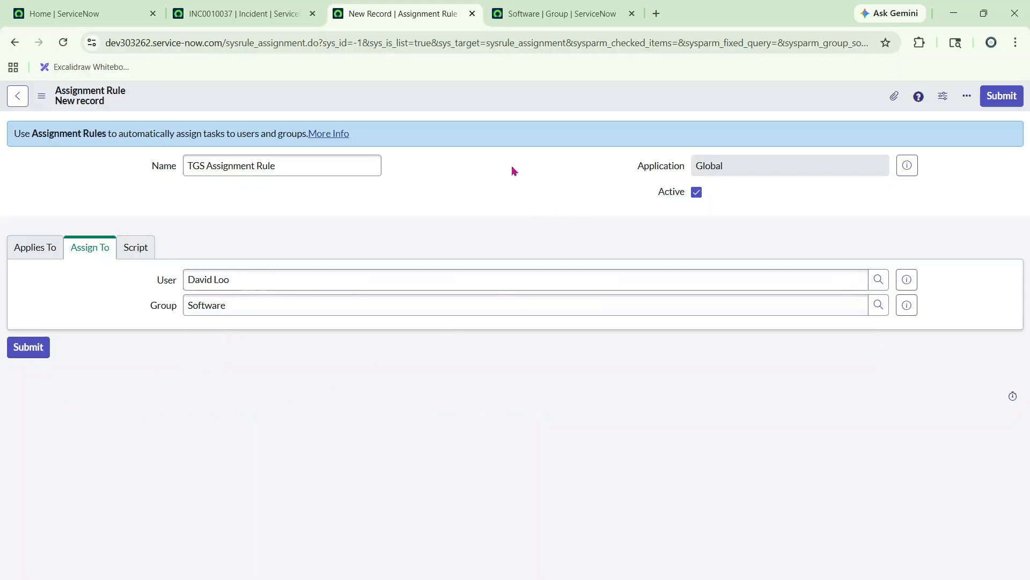
right_click(535, 104)
left_click(543, 106)
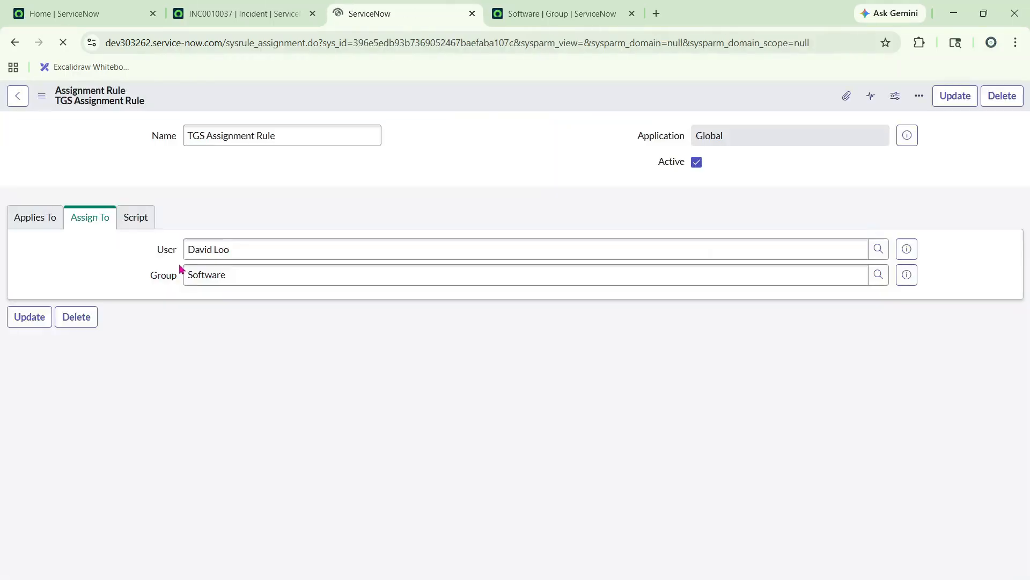
left_click_drag(182, 272, 449, 237)
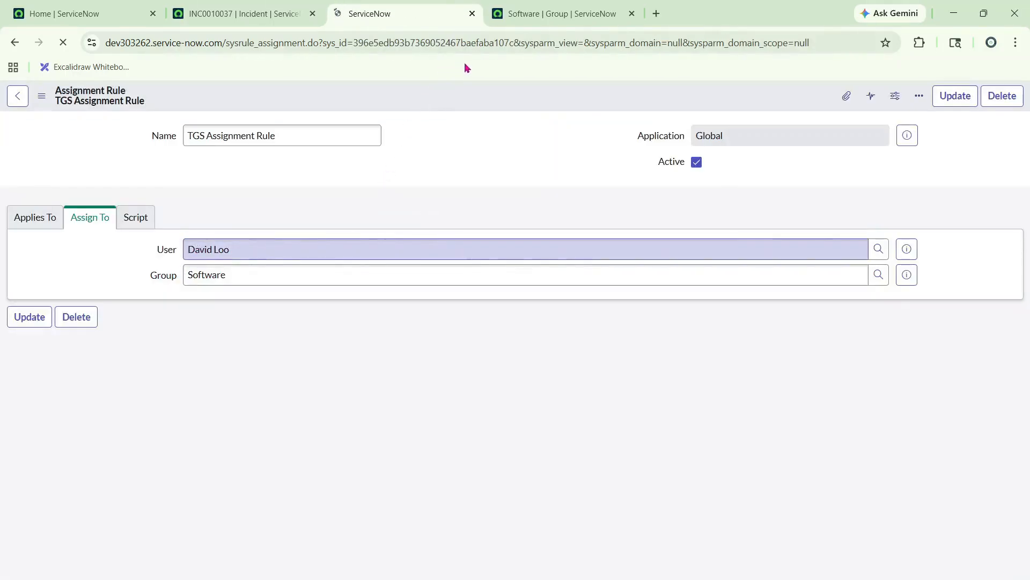
Step: Replace the open incident with a blank new incident record, discarding unsaved changes, and choose the first suggested caller starting with "f"
key("ctrl+shift+Tab")
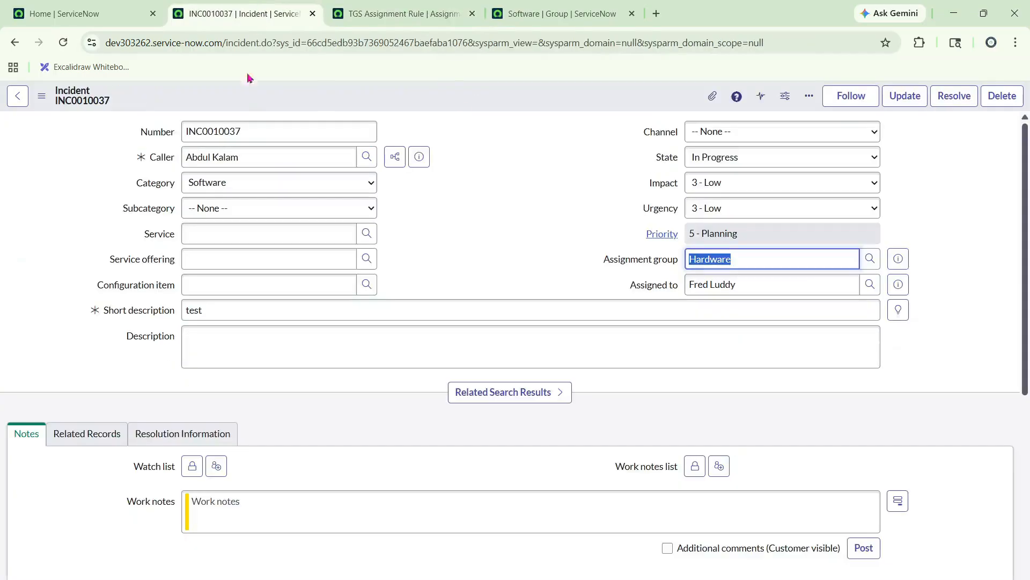
left_click(309, 43)
key("shift+End")
type("-1")
key("Return")
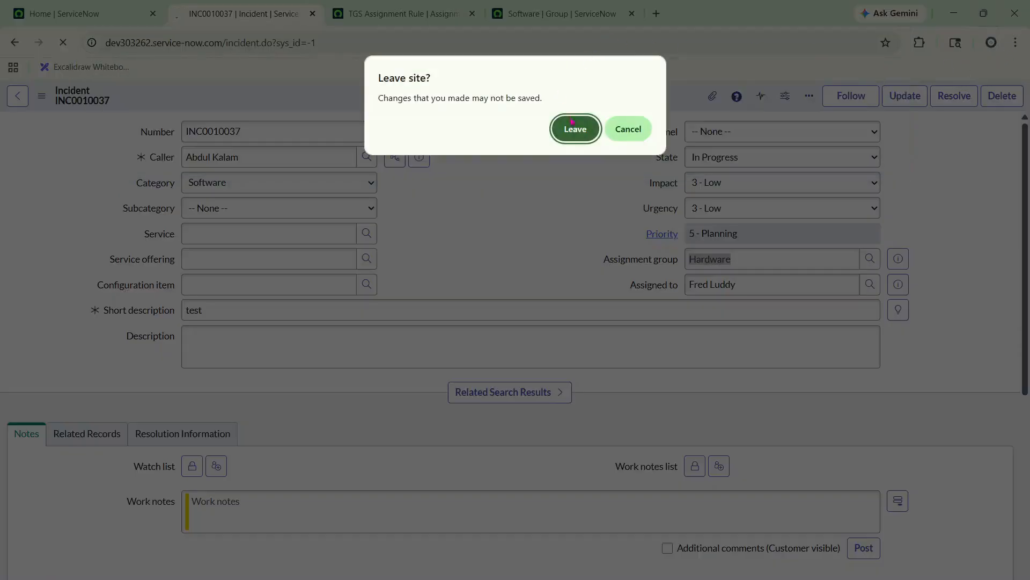
key("Return")
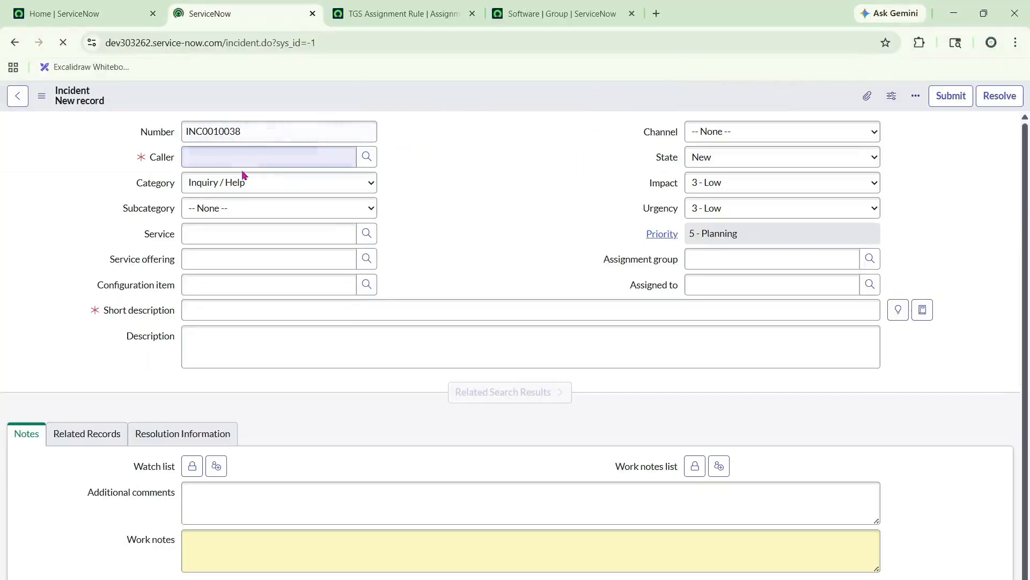
left_click(240, 155)
type("f")
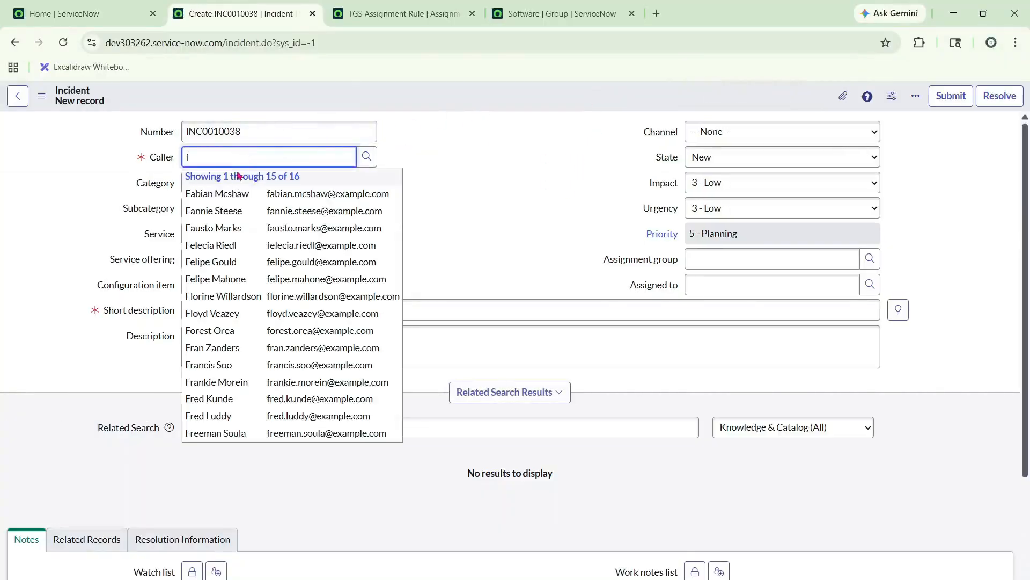
left_click(239, 192)
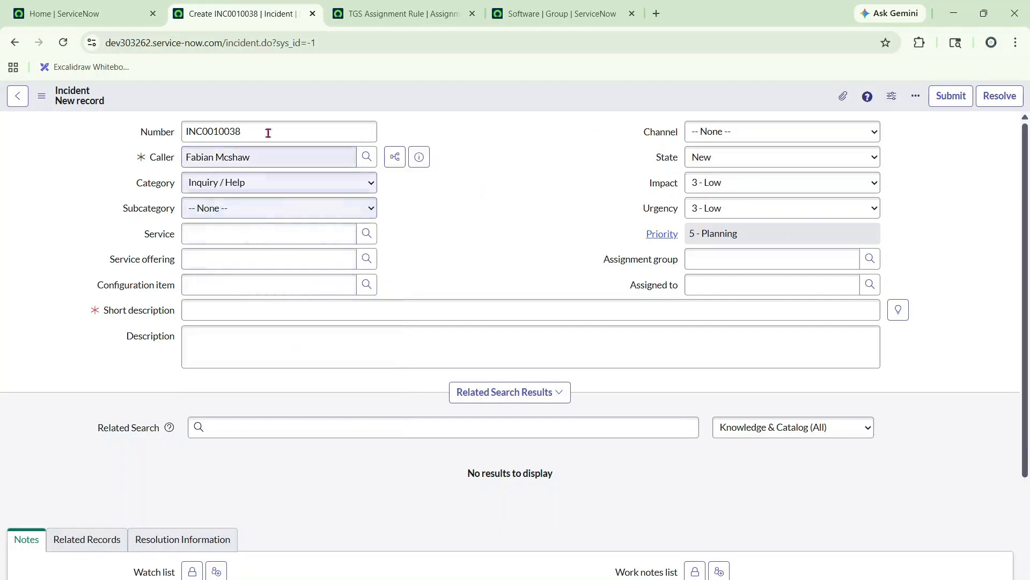
Step: Check the assignment rule's conditions and set the new incident's category to Software and subcategory to Email
left_click(374, 20)
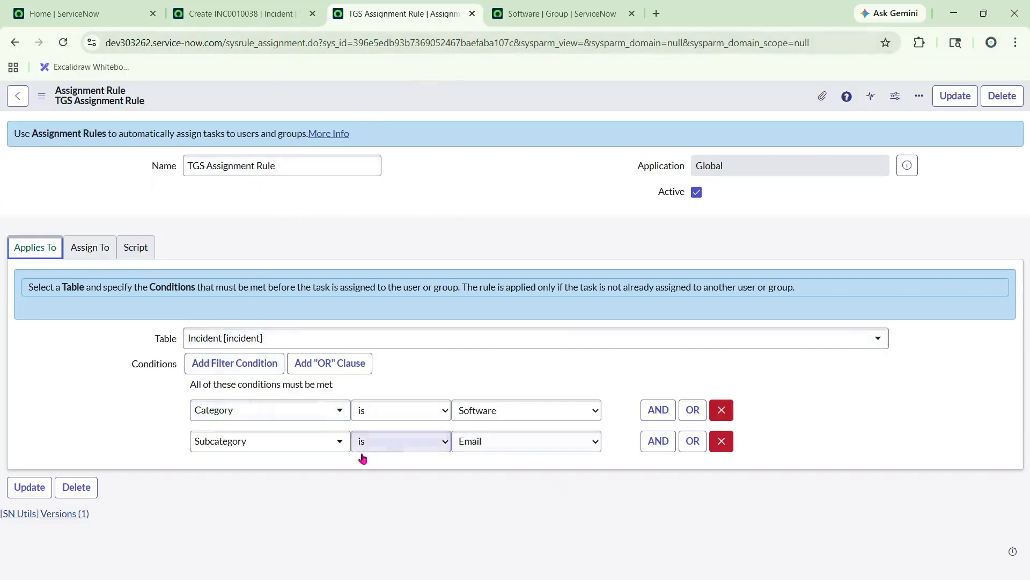
left_click(258, 13)
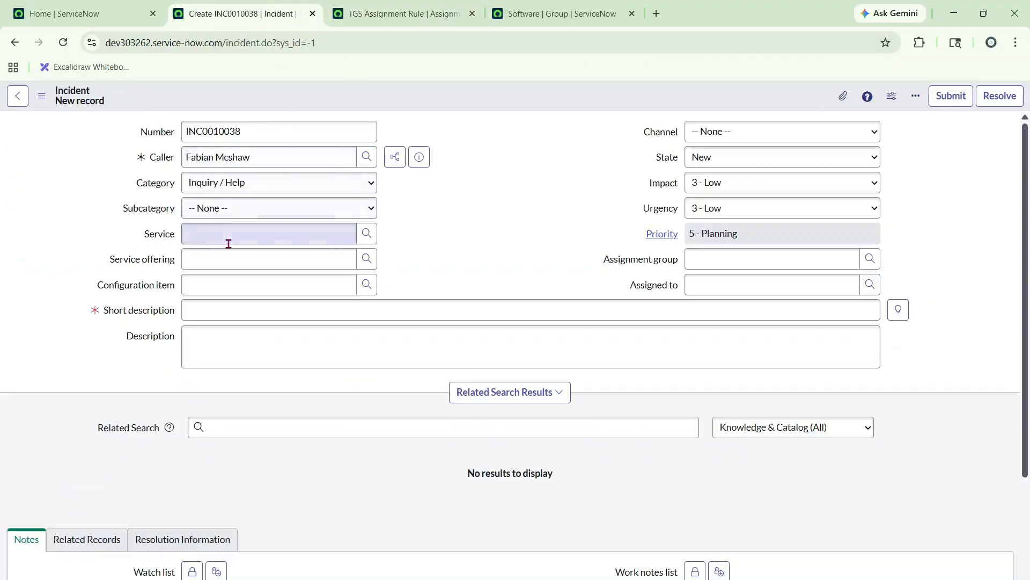
left_click(231, 185)
left_click(237, 244)
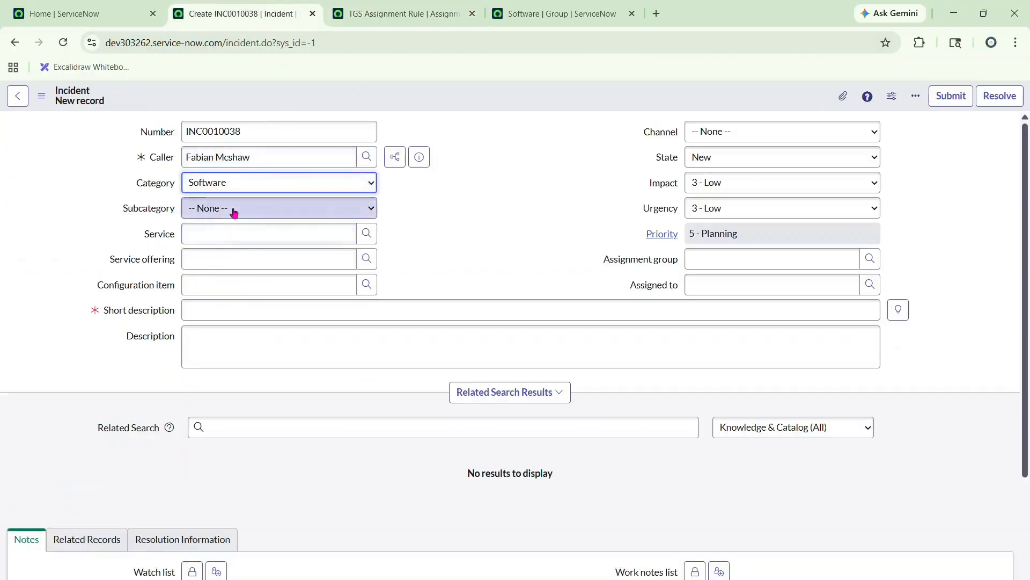
left_click(230, 210)
left_click(246, 245)
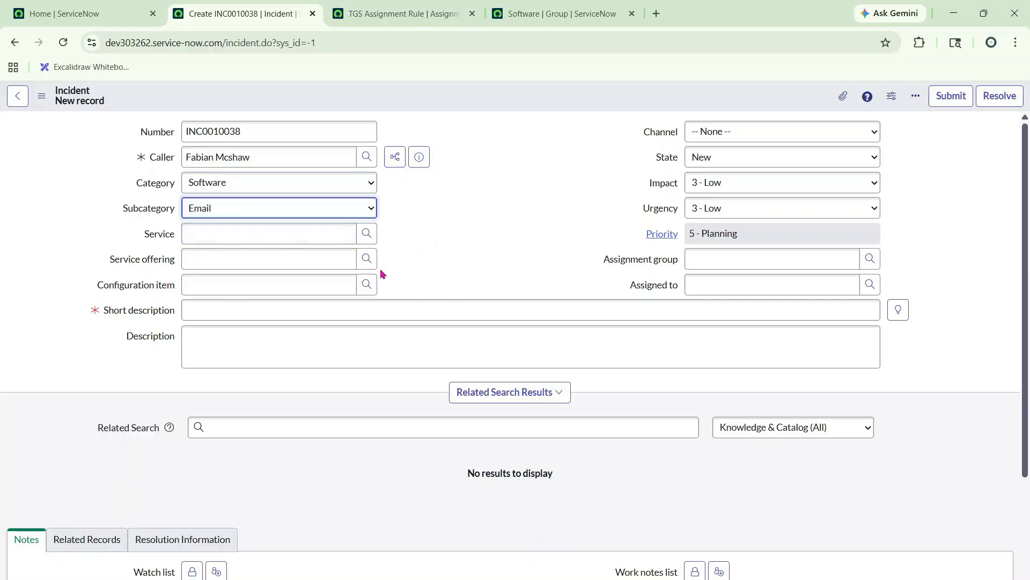
left_click(315, 181)
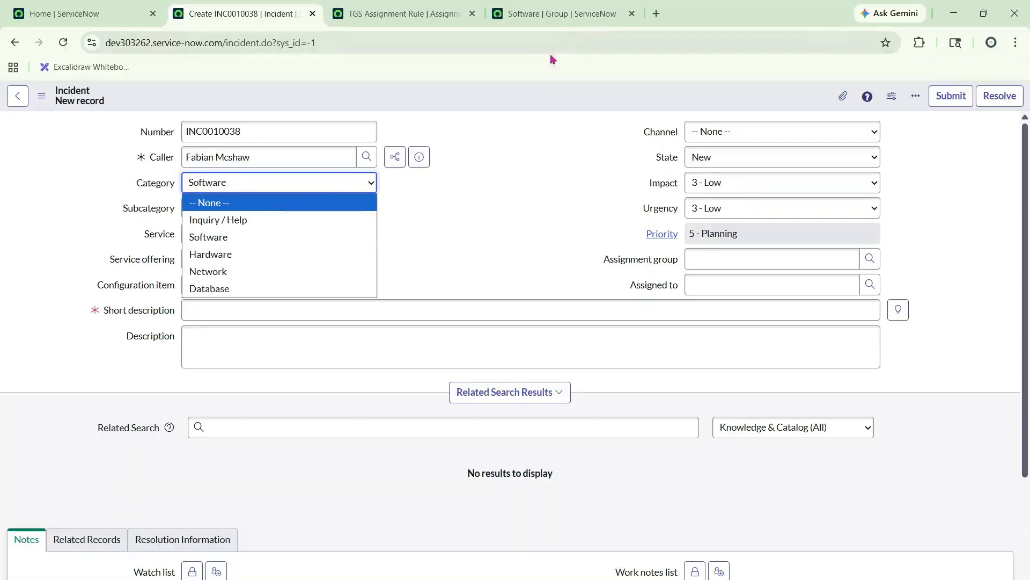
left_click(470, 204)
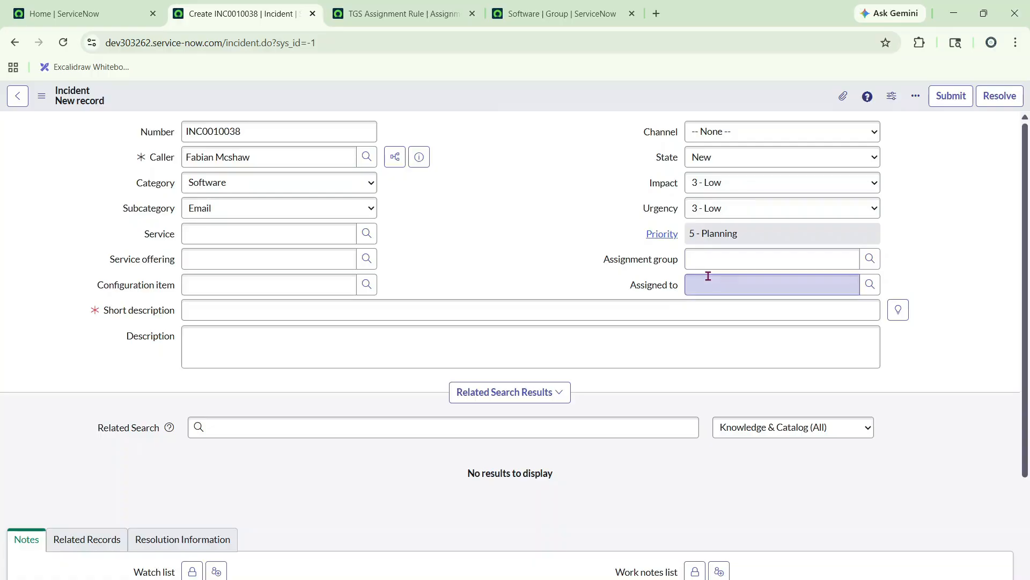
Step: Enter "test ff" as the incident's short description and save the incident
left_click(232, 311)
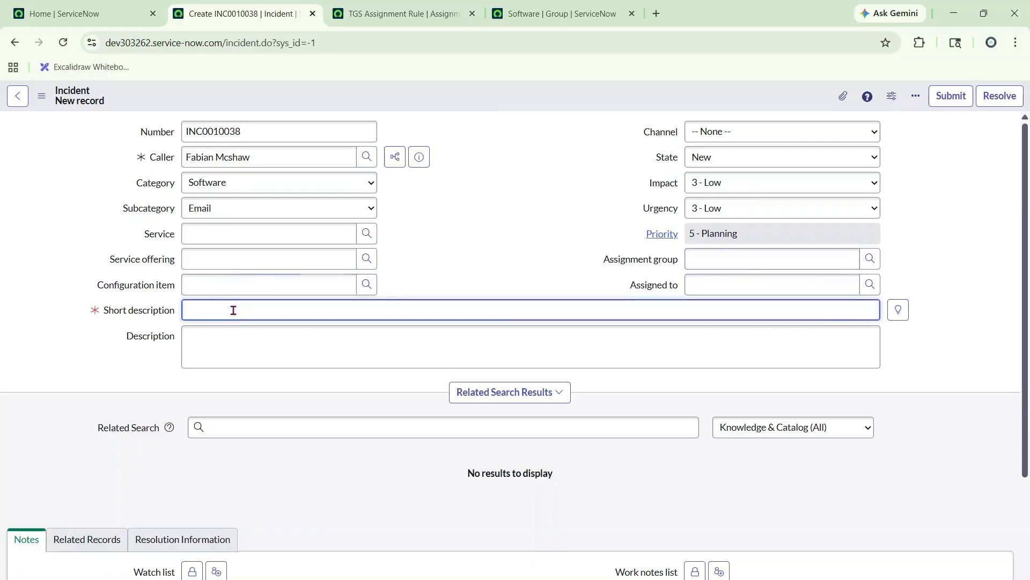
type("test ")
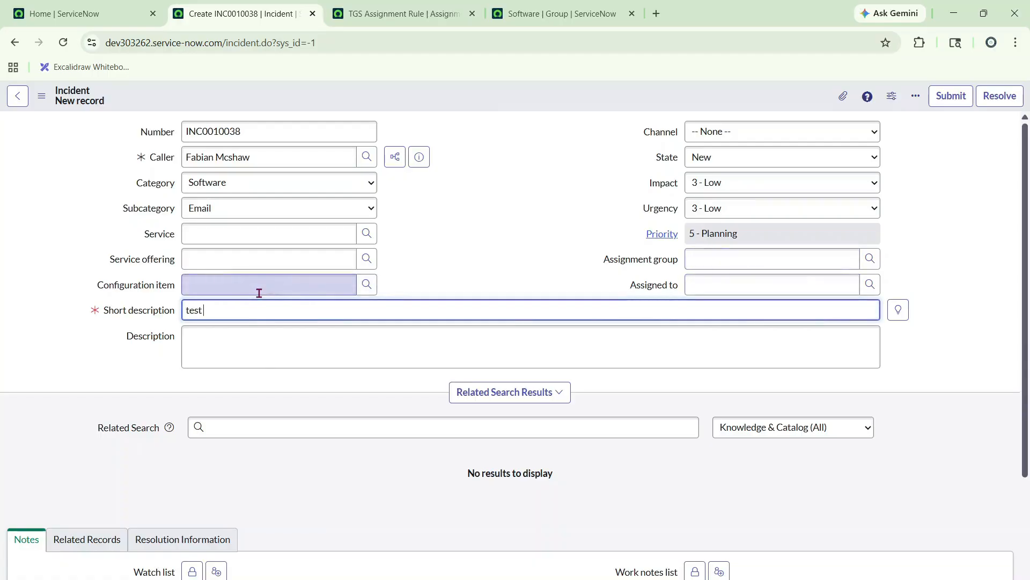
type("ff")
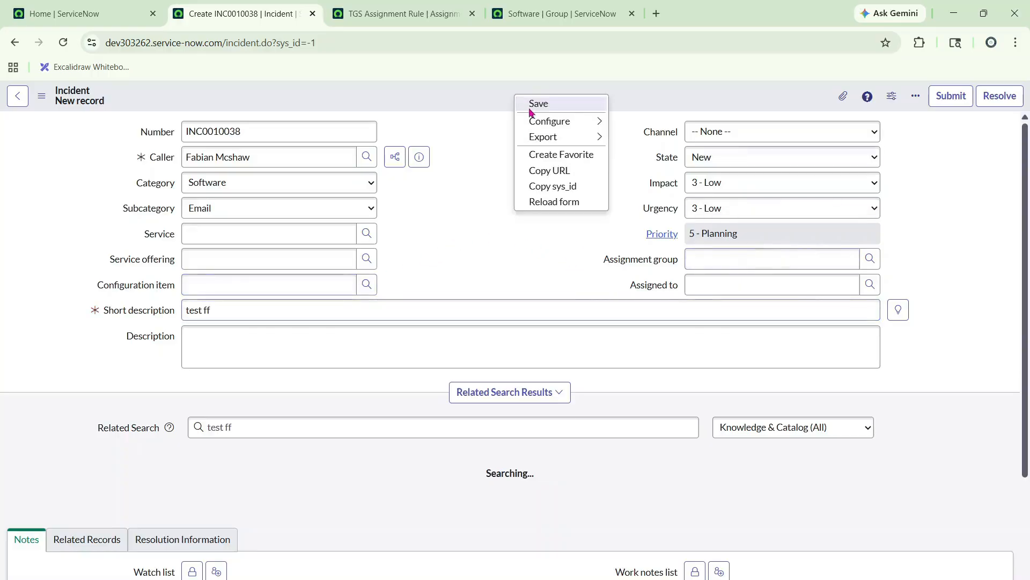
left_click(520, 103)
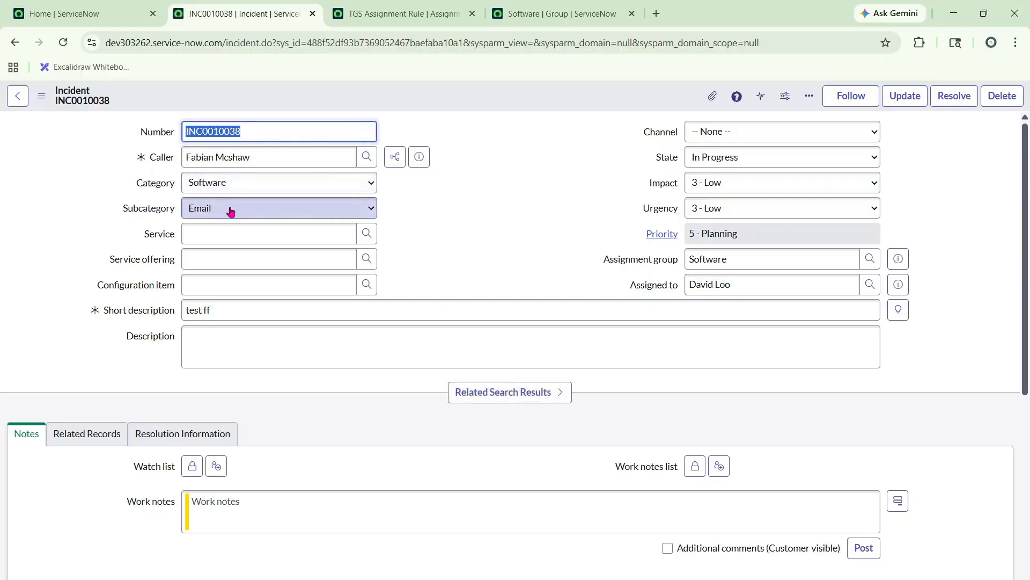
Step: In the assignment rule, add an OR condition under Subcategory specifying that Location is India
key("ctrl+Tab")
left_click(311, 468)
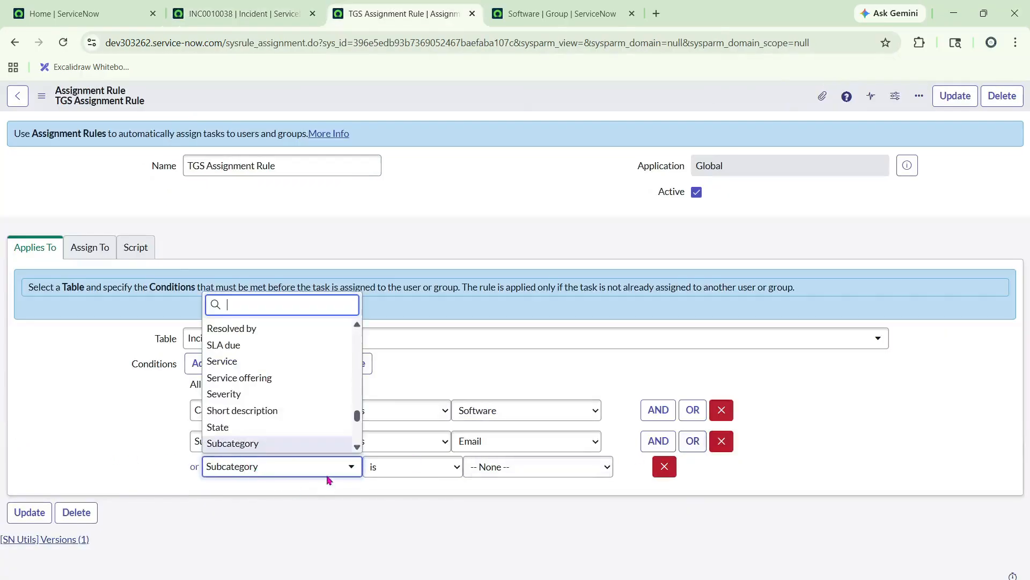
type("loct")
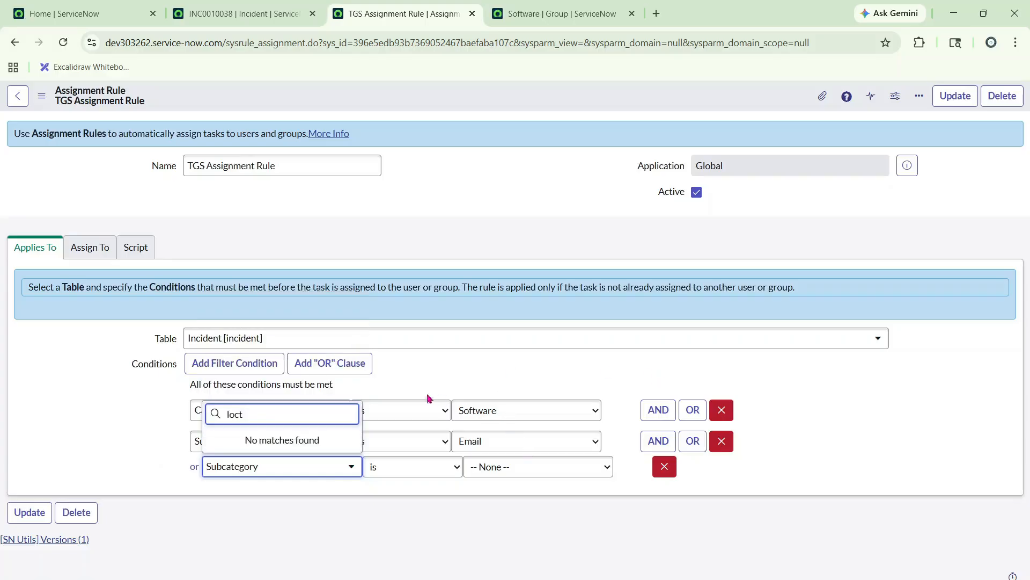
key("BackSpace")
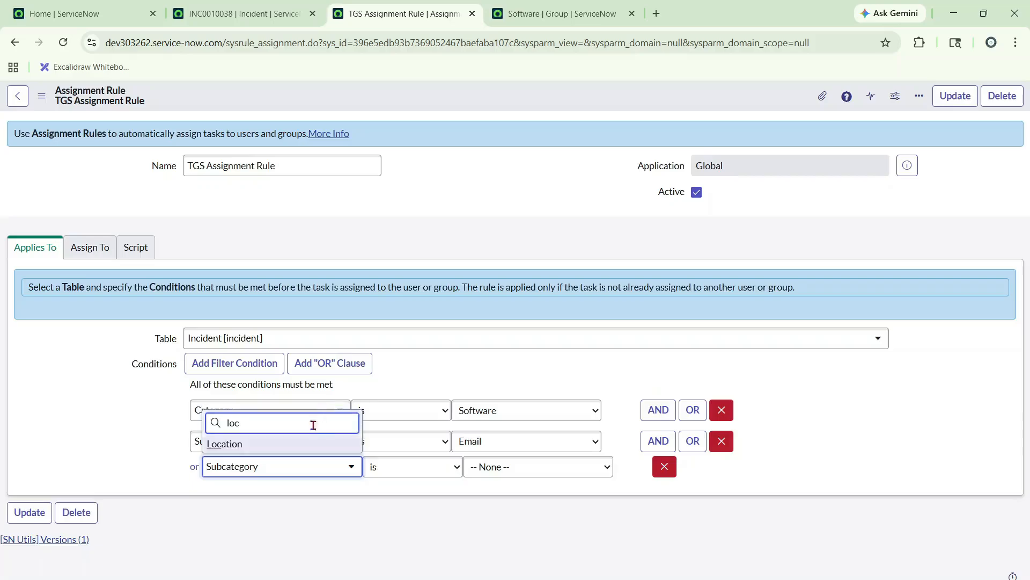
left_click(269, 447)
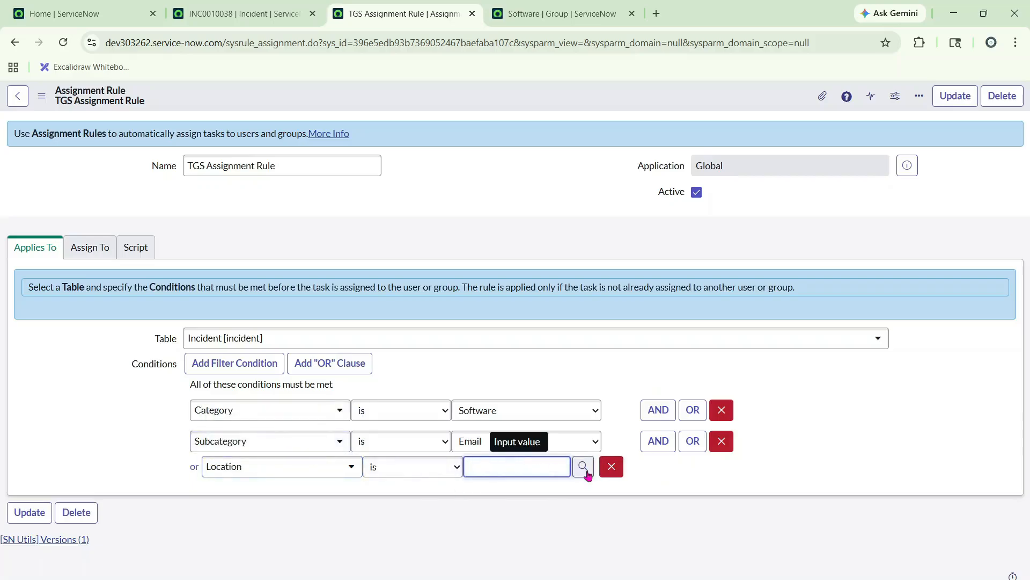
type("indi")
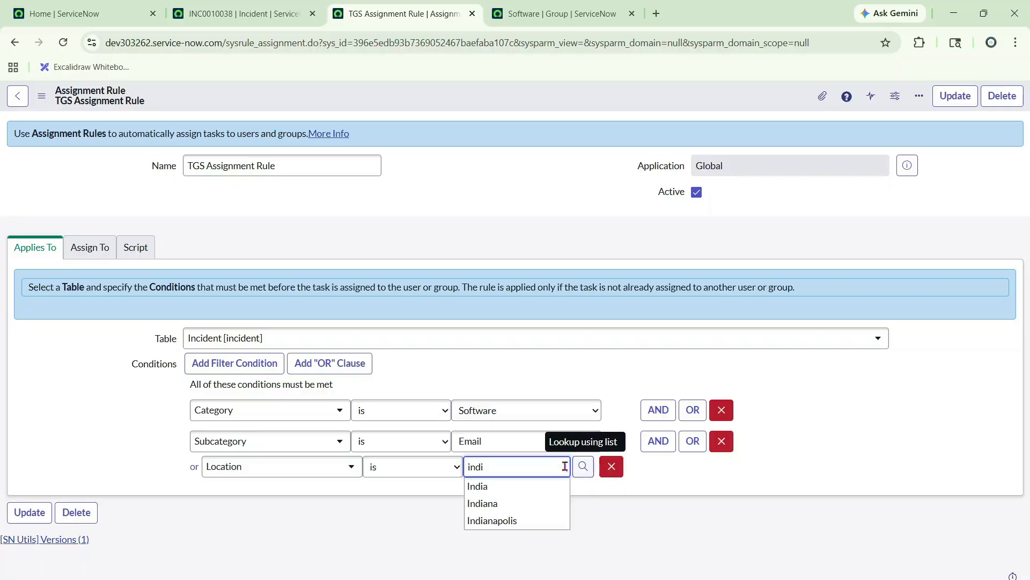
left_click(511, 486)
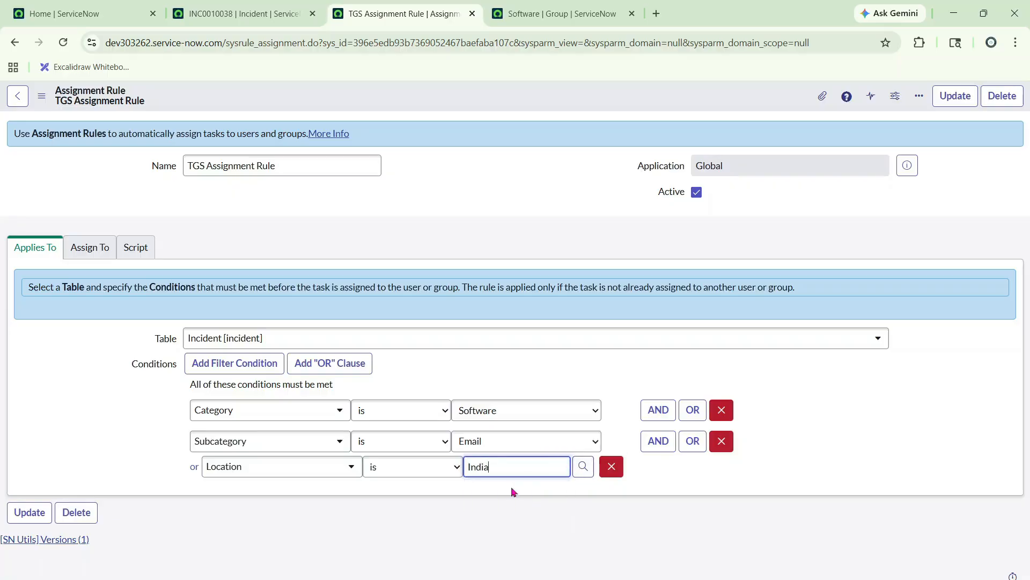
Step: Try "india" in place of the assignment rule's Software group, and clear the group entry
left_click(102, 251)
key("Tab")
key("Tab")
key("Tab")
key("Tab")
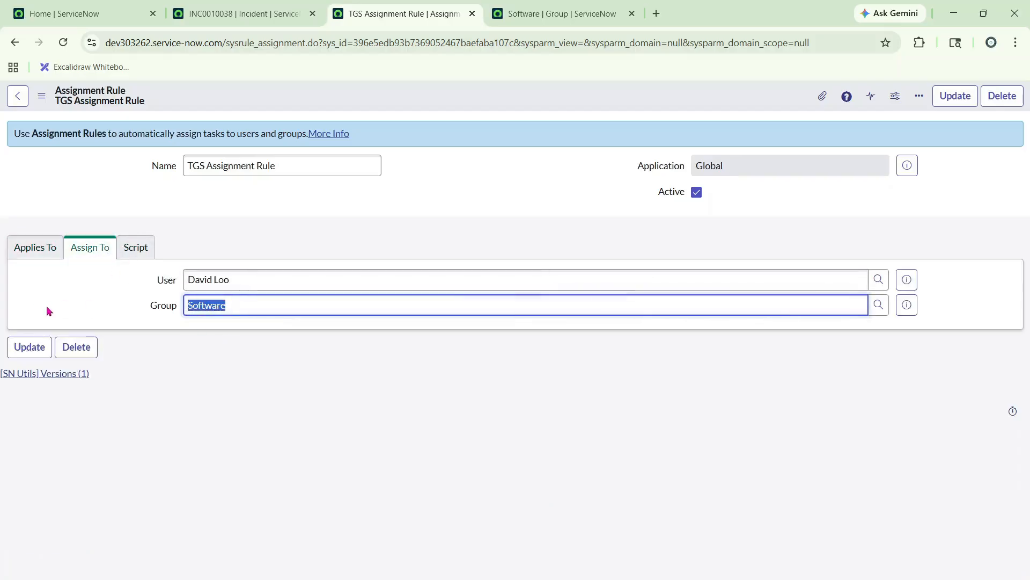
key("BackSpace")
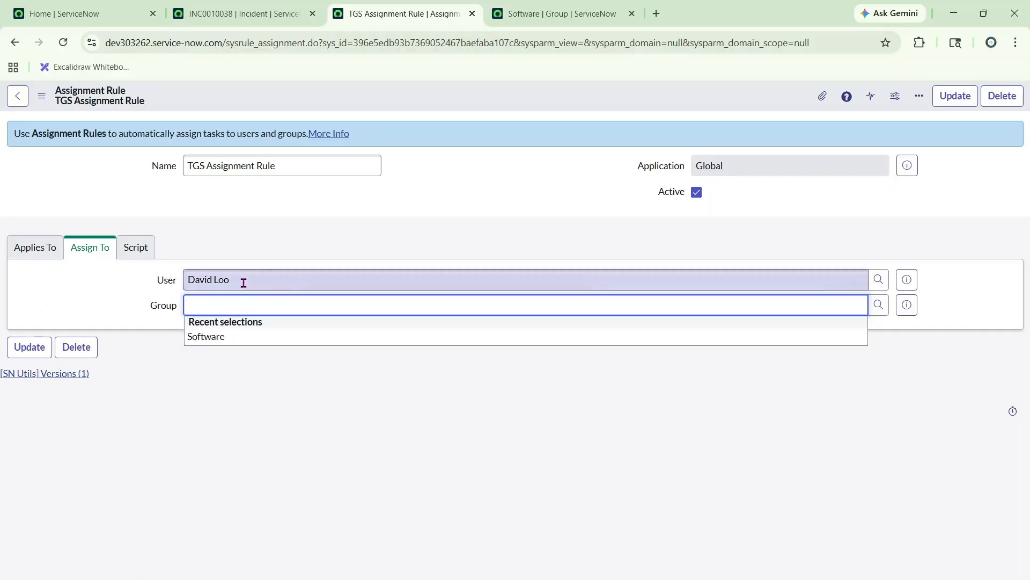
type("india")
left_click_drag(224, 306, 92, 301)
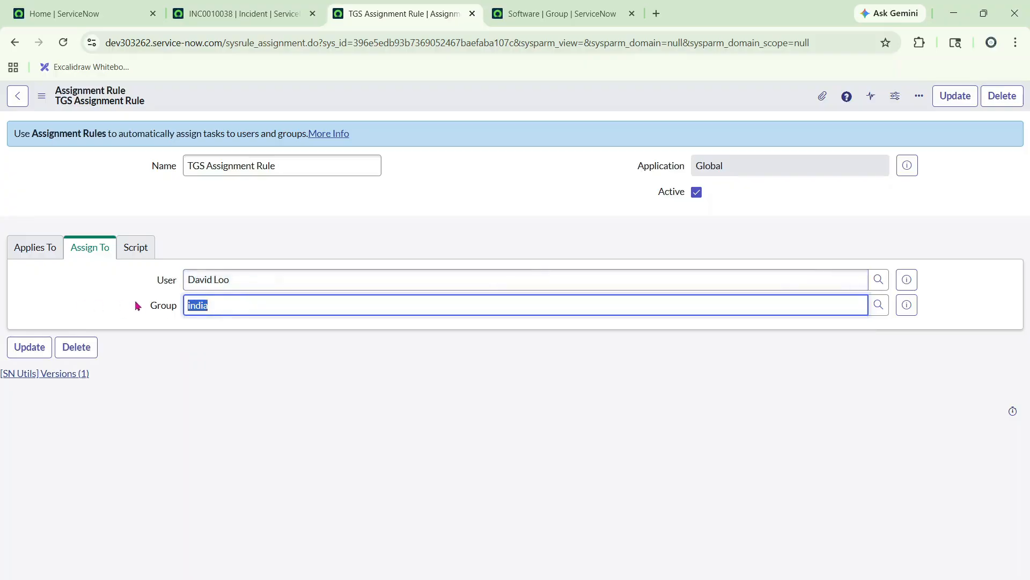
key("BackSpace")
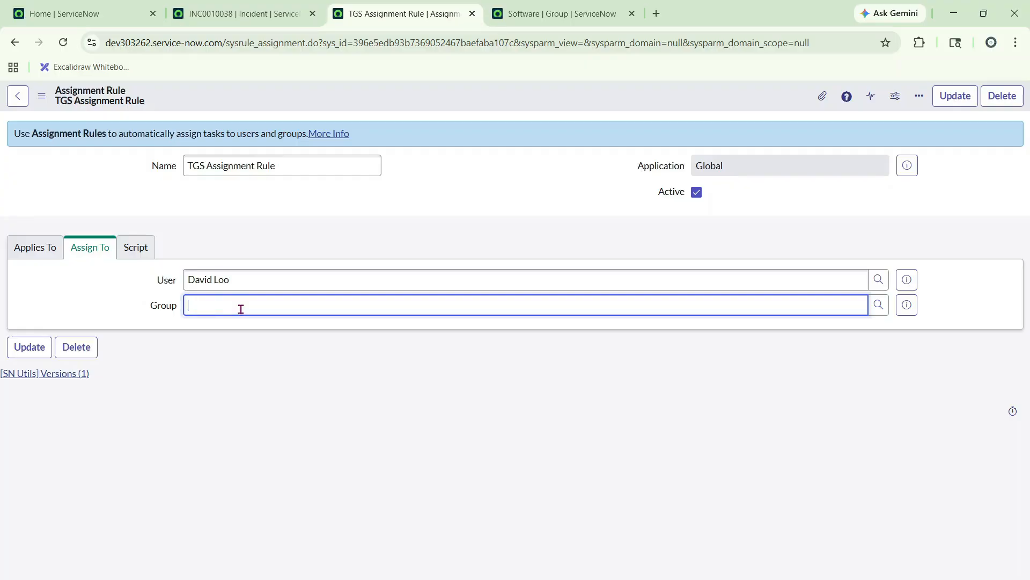
Step: Review the rule's conditions and return to the Assignment Rules list, discarding the unsaved changes
left_click(34, 248)
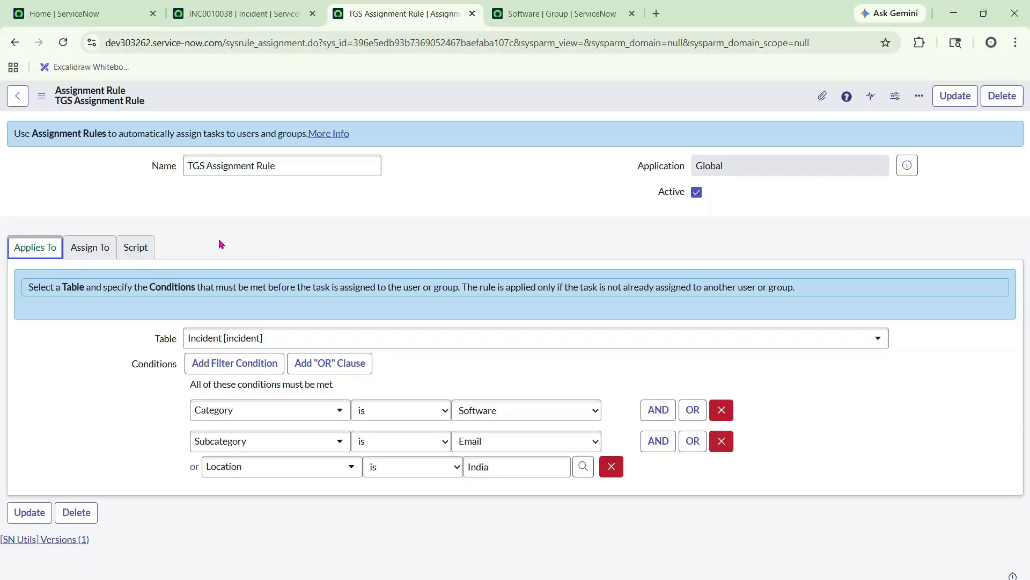
right_click(17, 48)
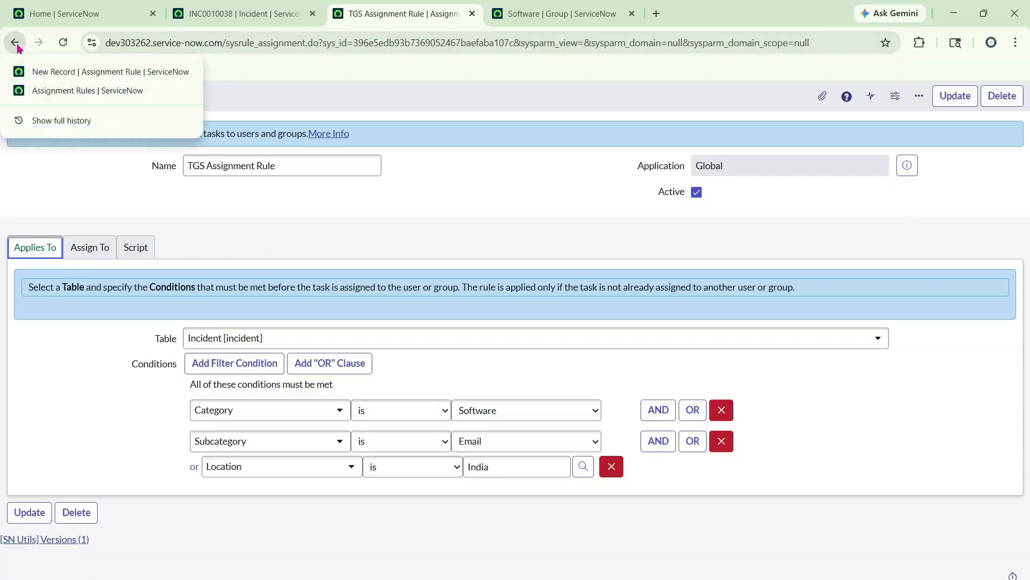
left_click(29, 96)
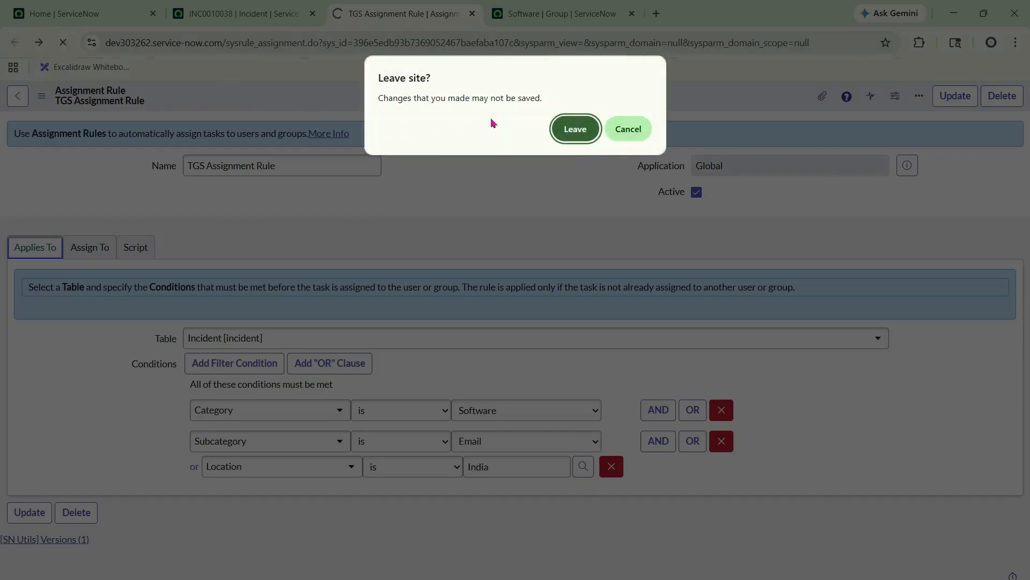
left_click(574, 129)
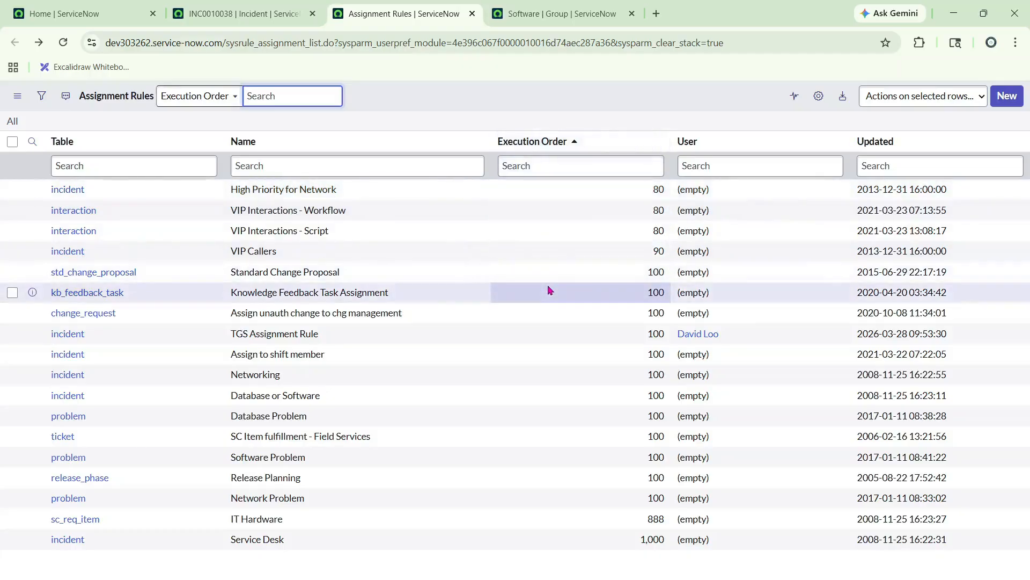
type("pp")
type("pppp")
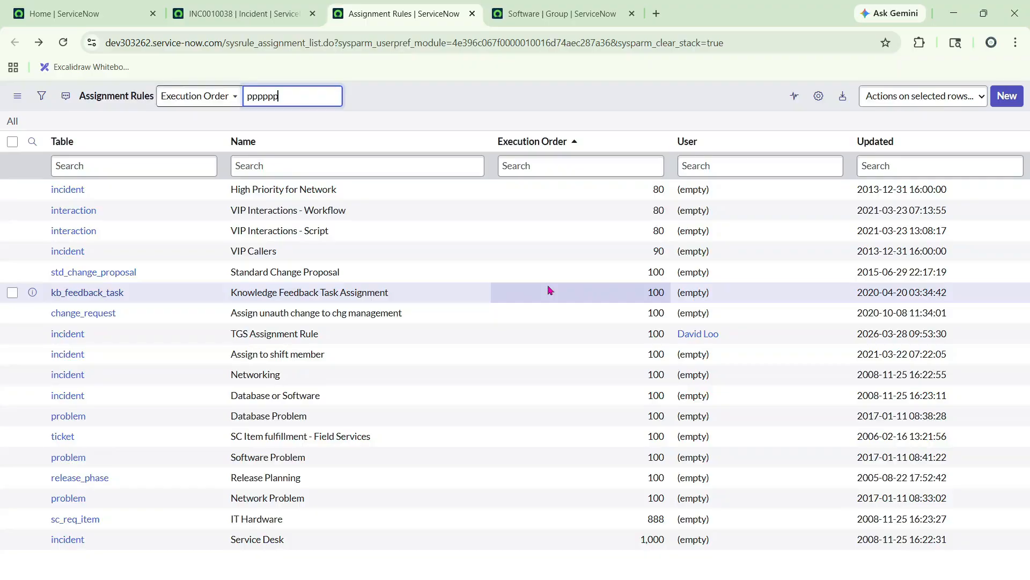